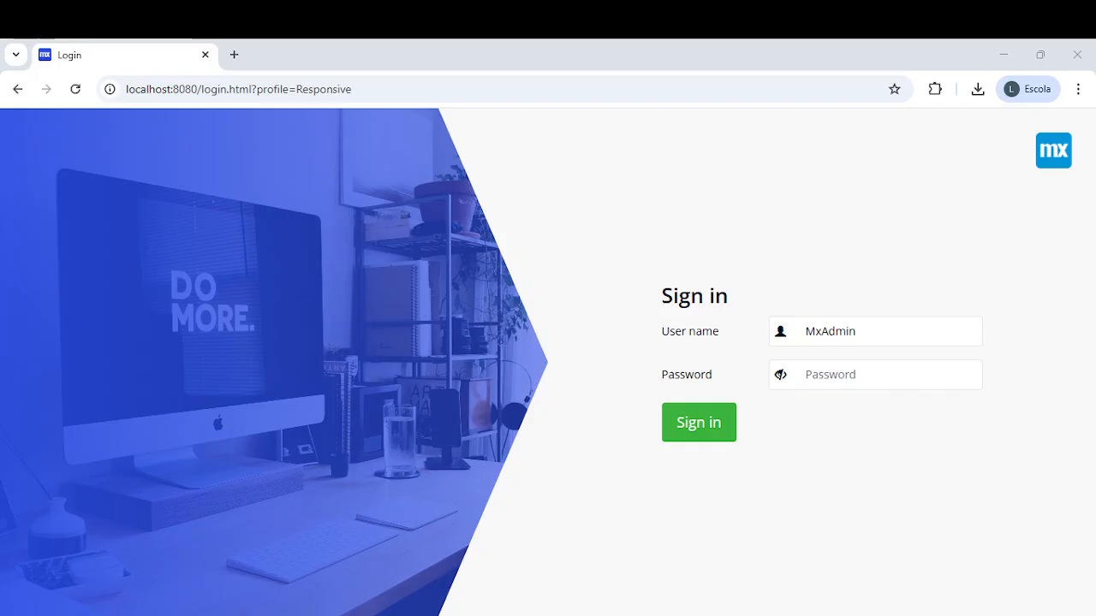
# - Sign in to the Mendix app as admin with the account password
pyautogui.click(957, 331)
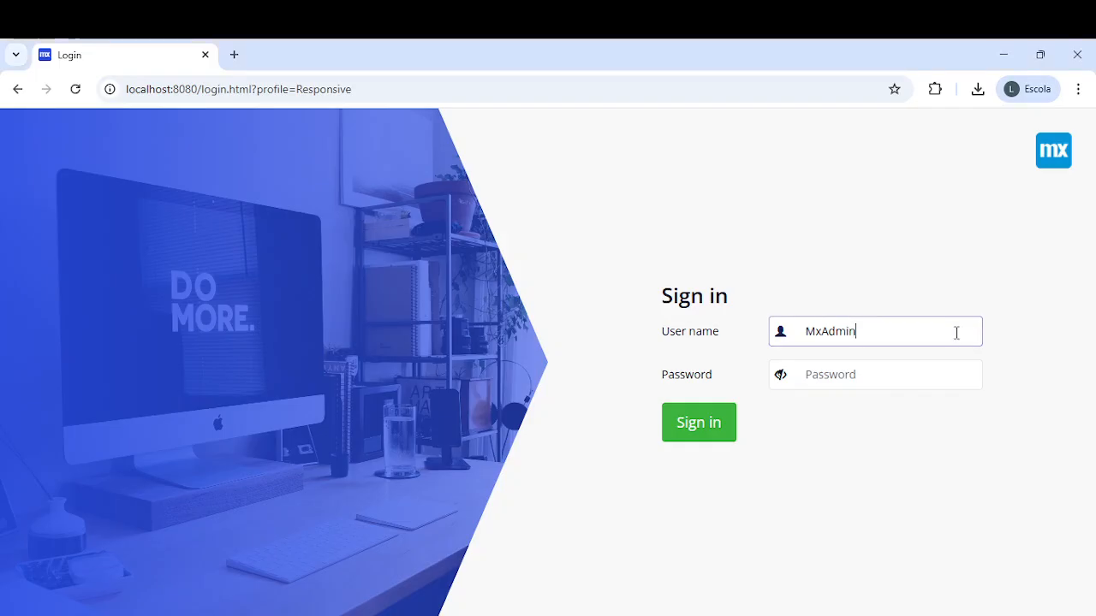
pyautogui.click(776, 220)
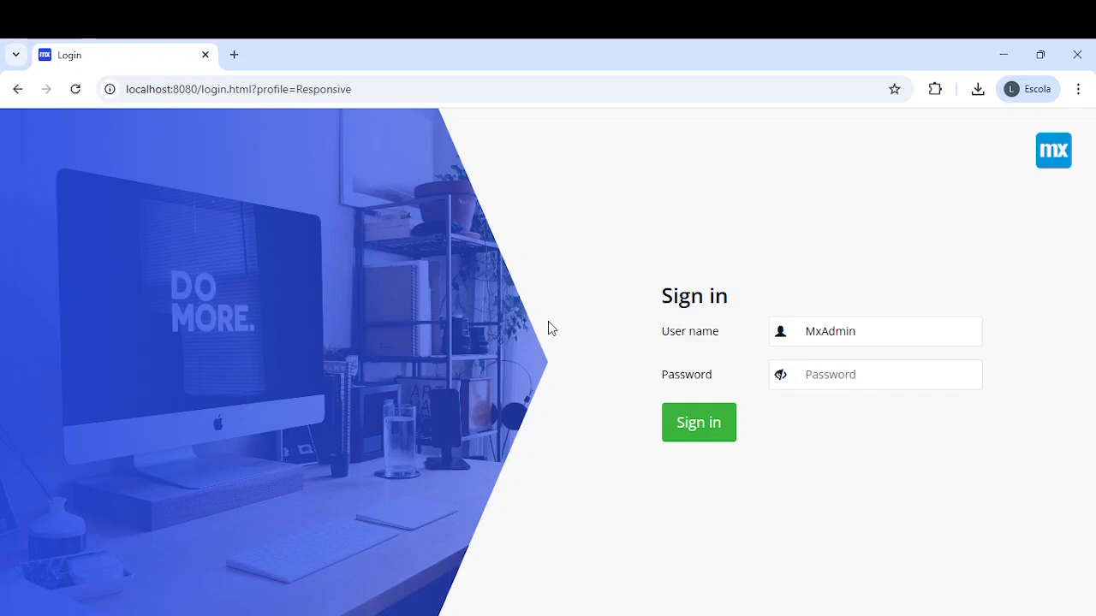
pyautogui.click(837, 374)
pyautogui.write('1')
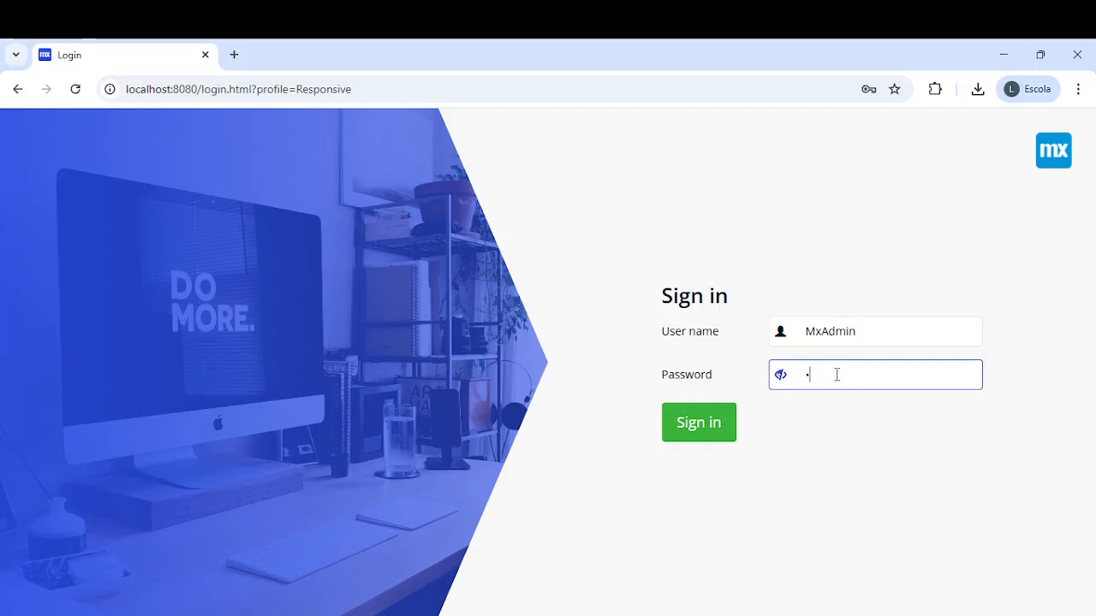
pyautogui.click(809, 514)
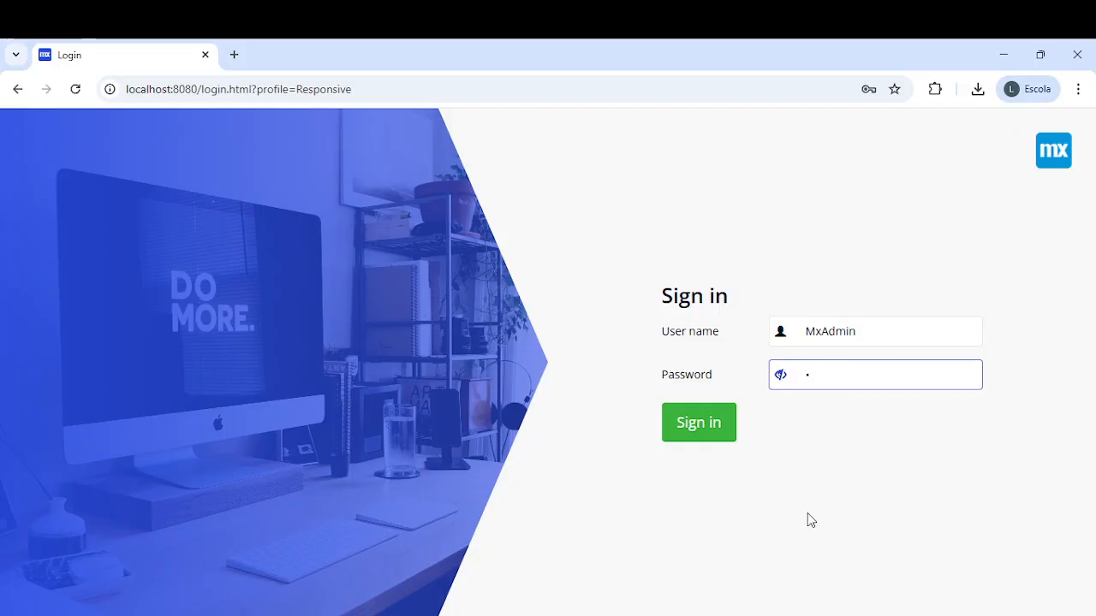
pyautogui.click(699, 422)
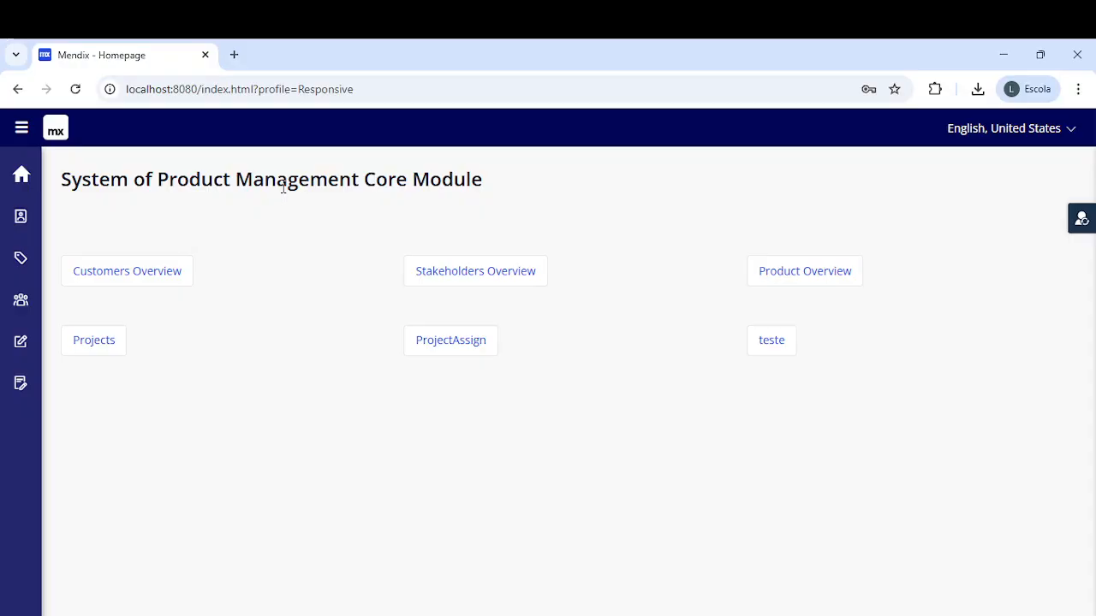
# - Go to Customers Overview and start a New Costumer entry
pyautogui.click(137, 284)
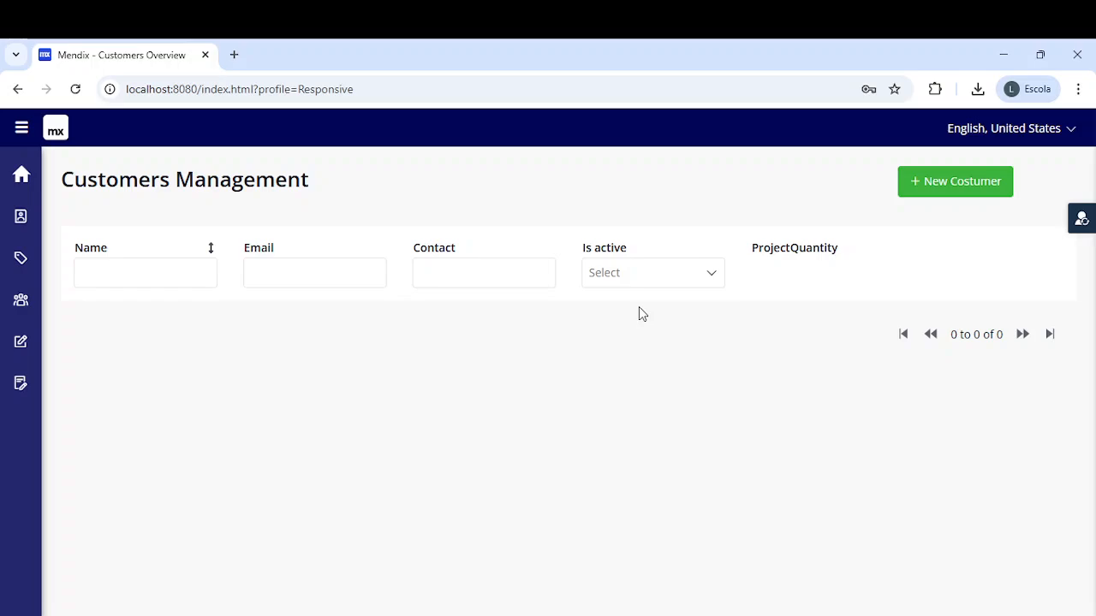
pyautogui.click(934, 187)
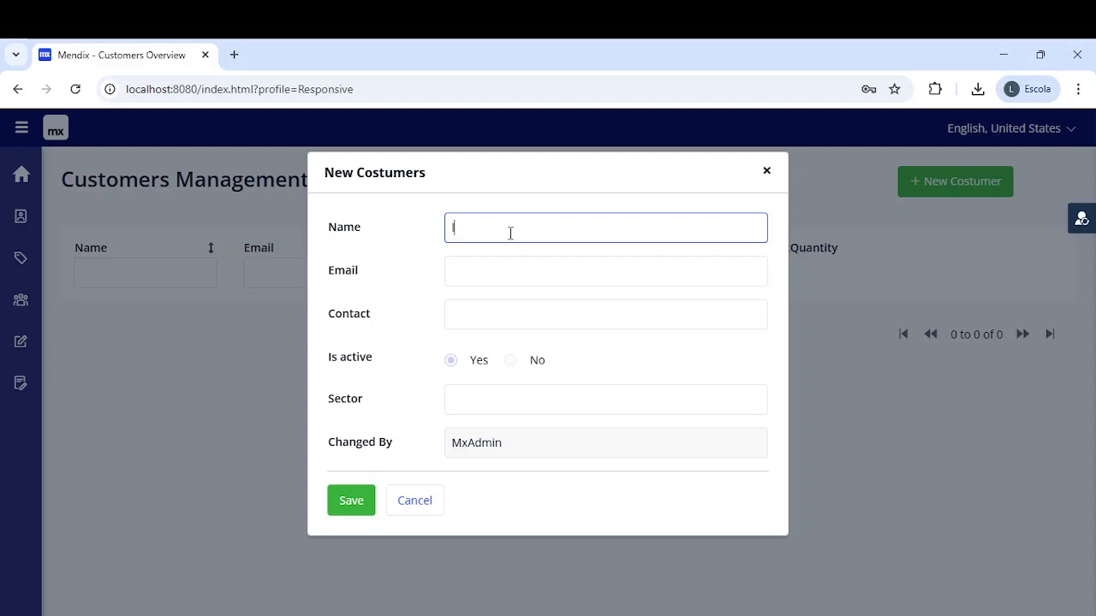
# - Enter a customer name, placeholder email text, a contact number and sector Compras
pyautogui.write('leo')
pyautogui.click(503, 266)
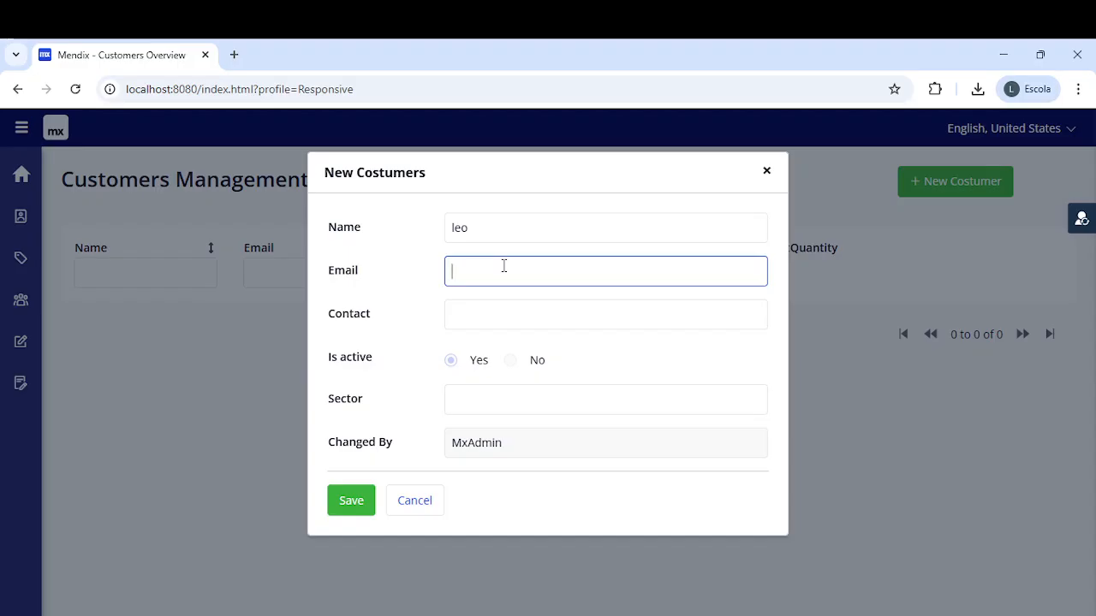
pyautogui.write('nsi')
pyautogui.press('BackSpace')
pyautogui.press('BackSpace')
pyautogui.press('BackSpace')
pyautogui.click(470, 316)
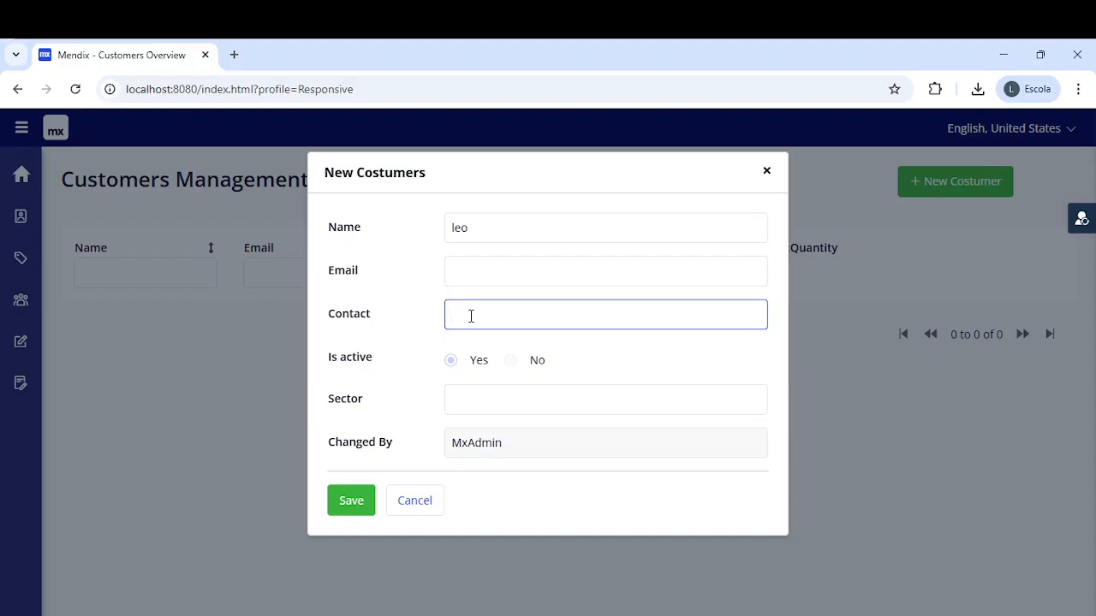
pyautogui.write('81')
pyautogui.press('BackSpace')
pyautogui.press('BackSpace')
pyautogui.click(494, 277)
pyautogui.write('fdfdfdfdf')
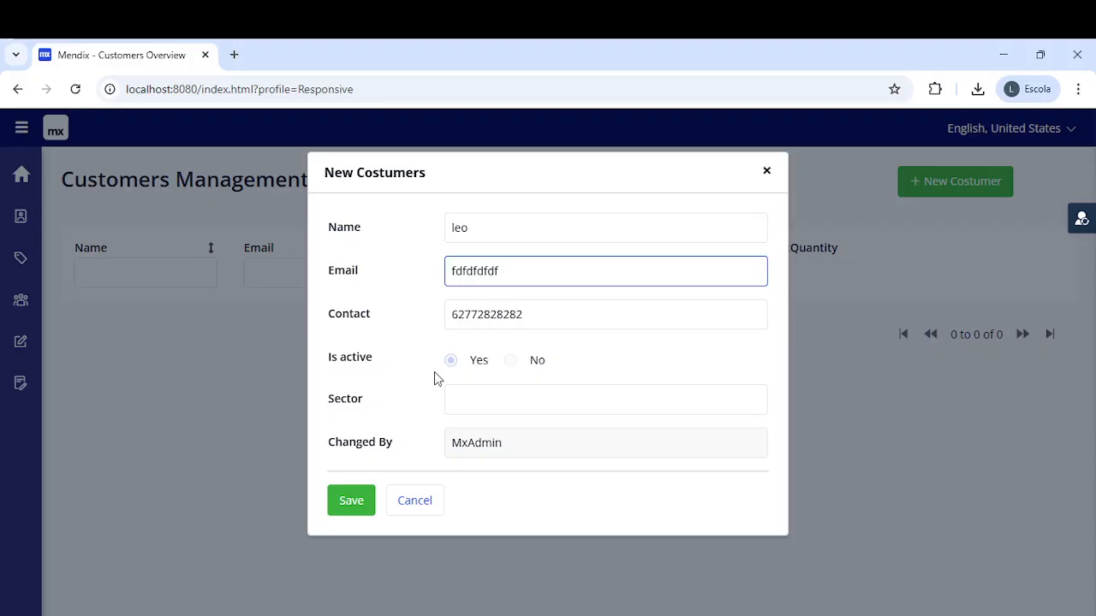
pyautogui.click(471, 396)
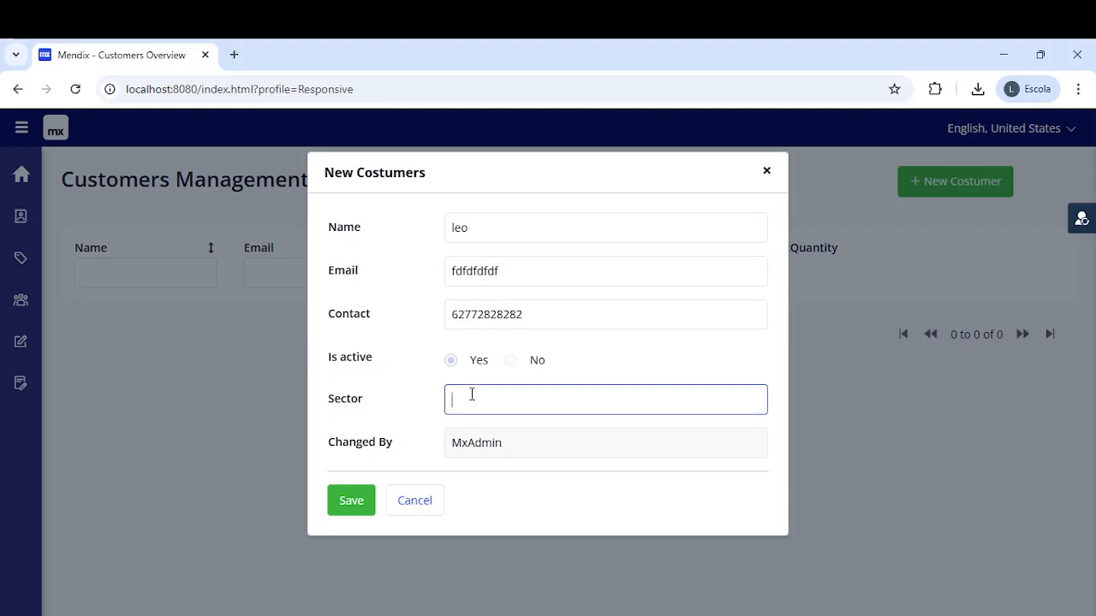
pyautogui.write('Compras')
# - Replace the rejected email with a valid .com address and save the customer record
pyautogui.click(348, 505)
pyautogui.click(347, 505)
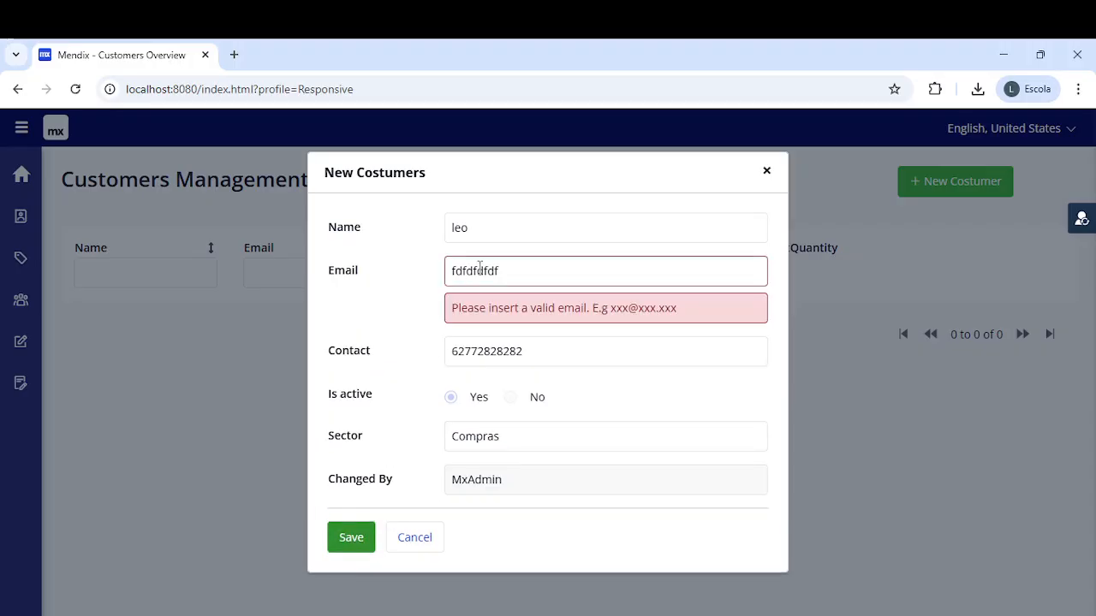
pyautogui.moveTo(525, 264); pyautogui.dragTo(420, 272)
pyautogui.press('BackSpace')
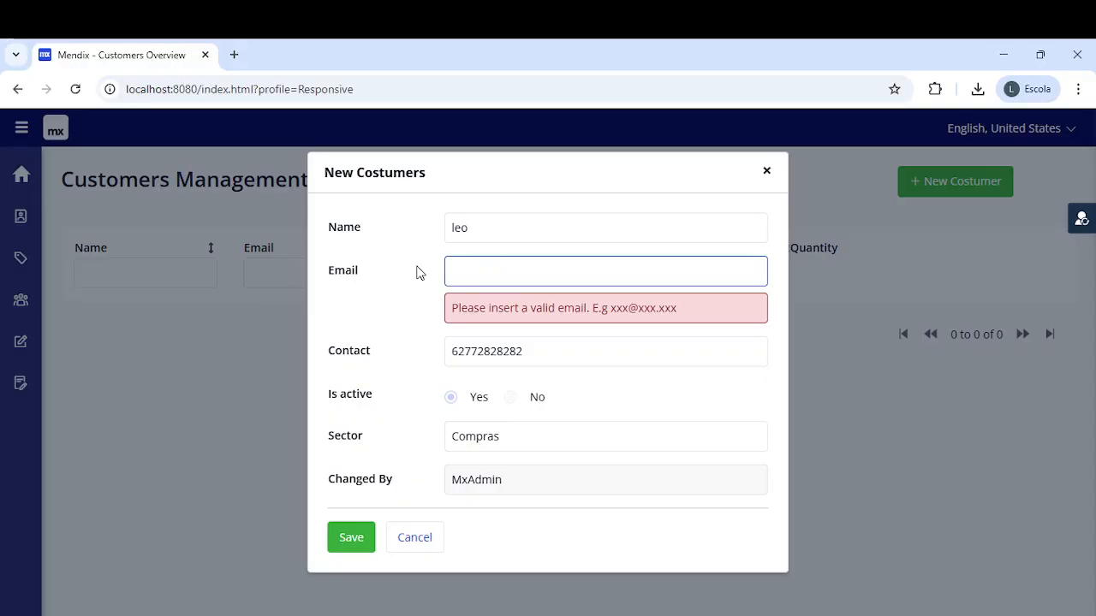
pyautogui.click(359, 544)
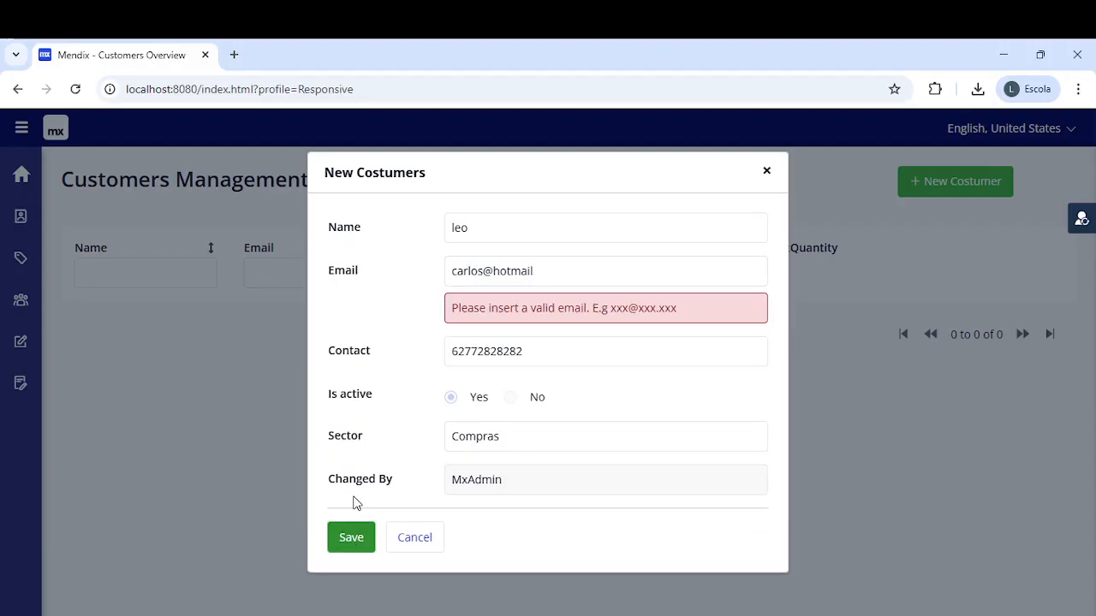
pyautogui.click(557, 267)
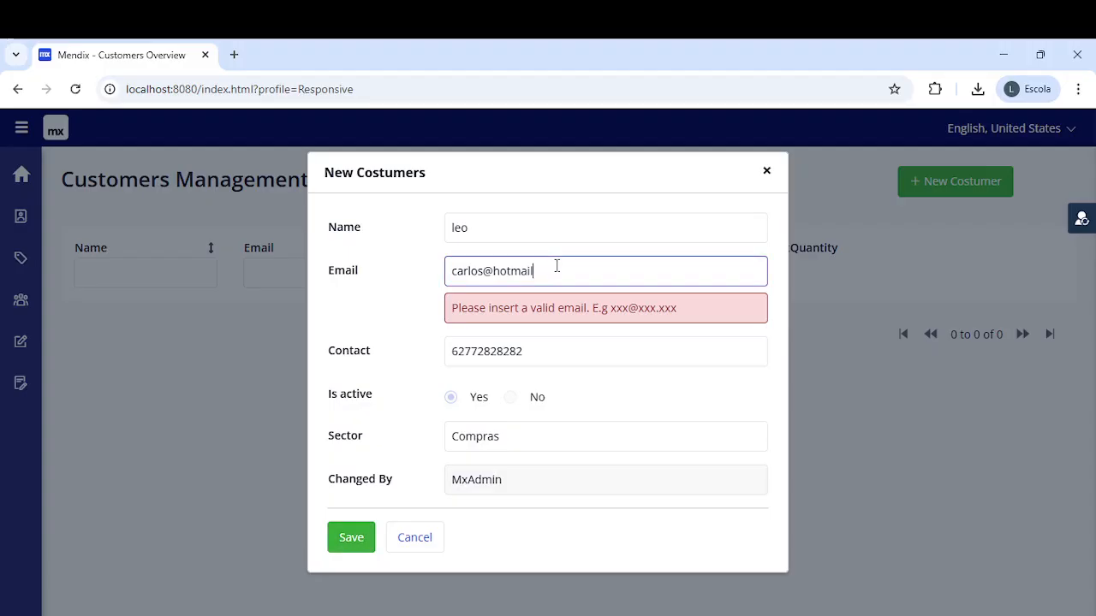
pyautogui.write('.com')
pyautogui.click(351, 532)
pyautogui.click(359, 513)
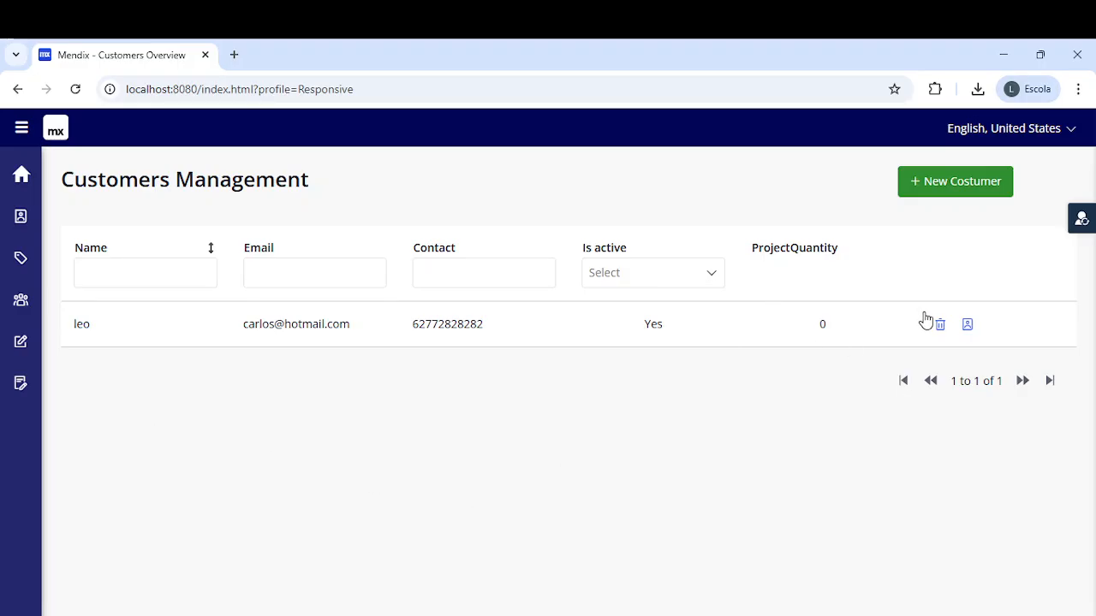
# - Check the customer's empty stakeholders list, then delete the customer from Customers Management
pyautogui.click(971, 329)
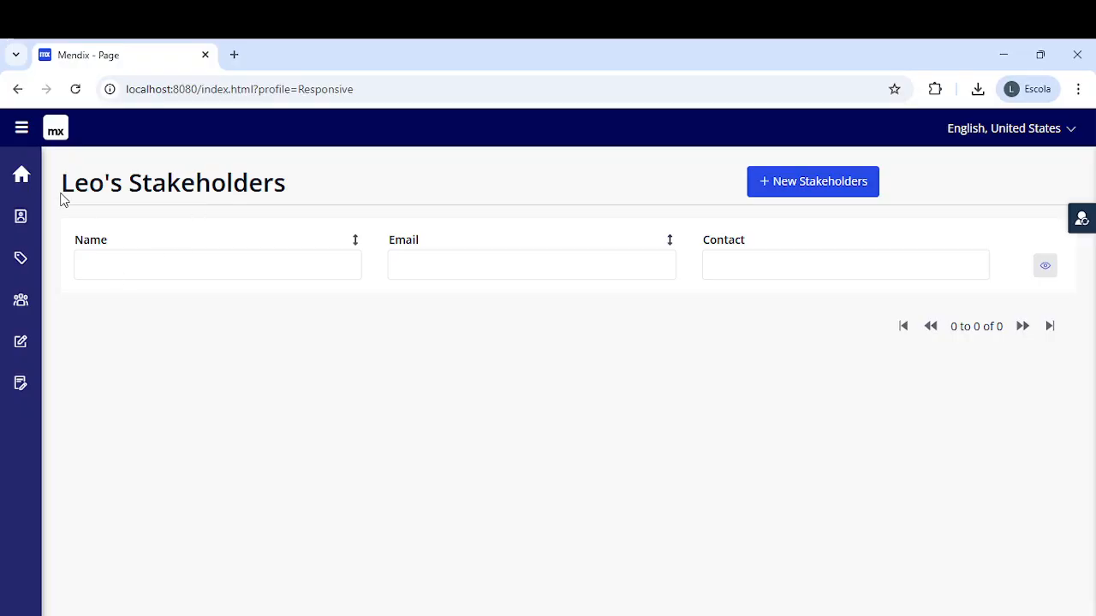
pyautogui.click(26, 175)
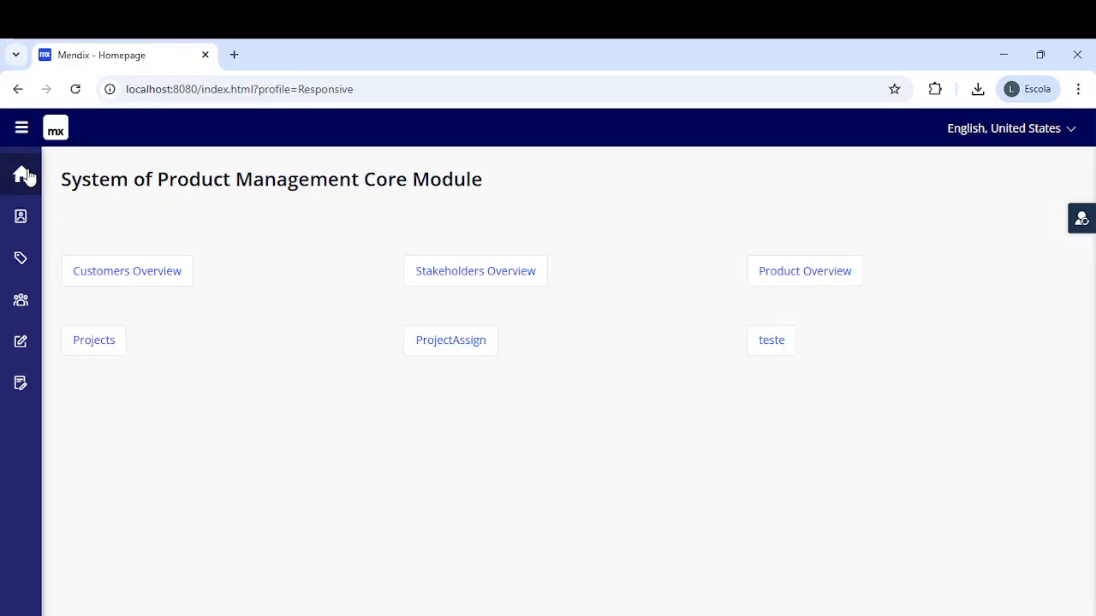
pyautogui.click(146, 267)
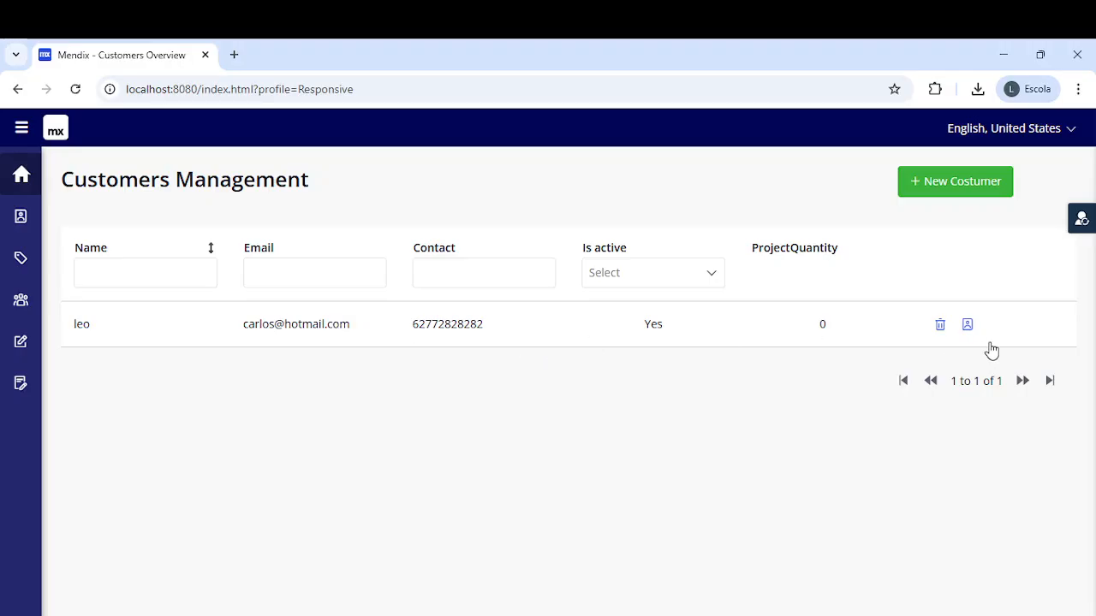
pyautogui.click(940, 325)
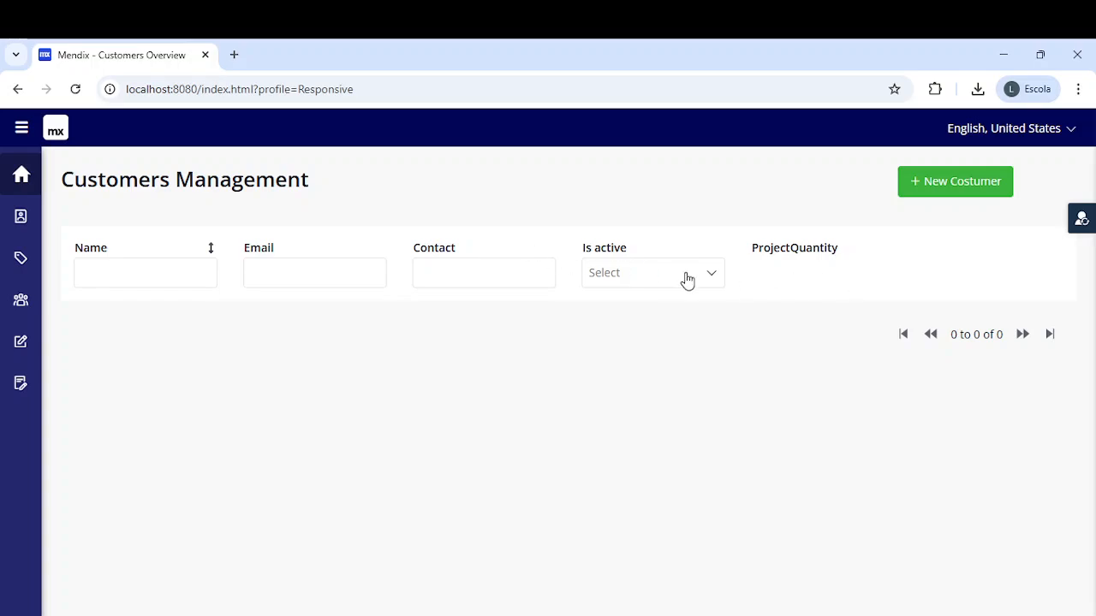
# - Start a new customer and enter its name, Gmail address and contact number
pyautogui.click(940, 180)
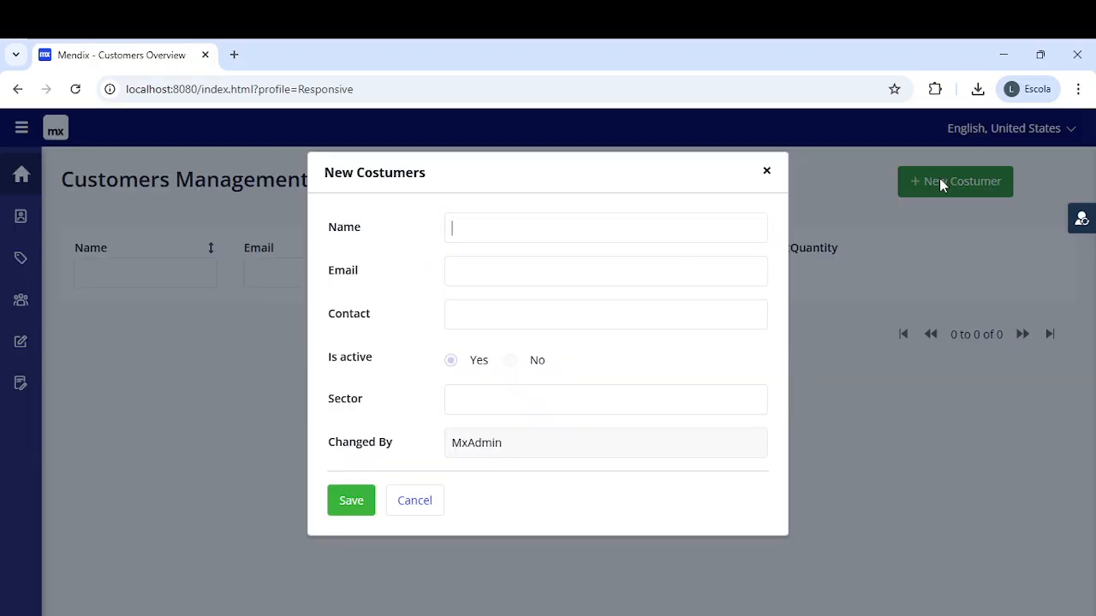
pyautogui.write('leo')
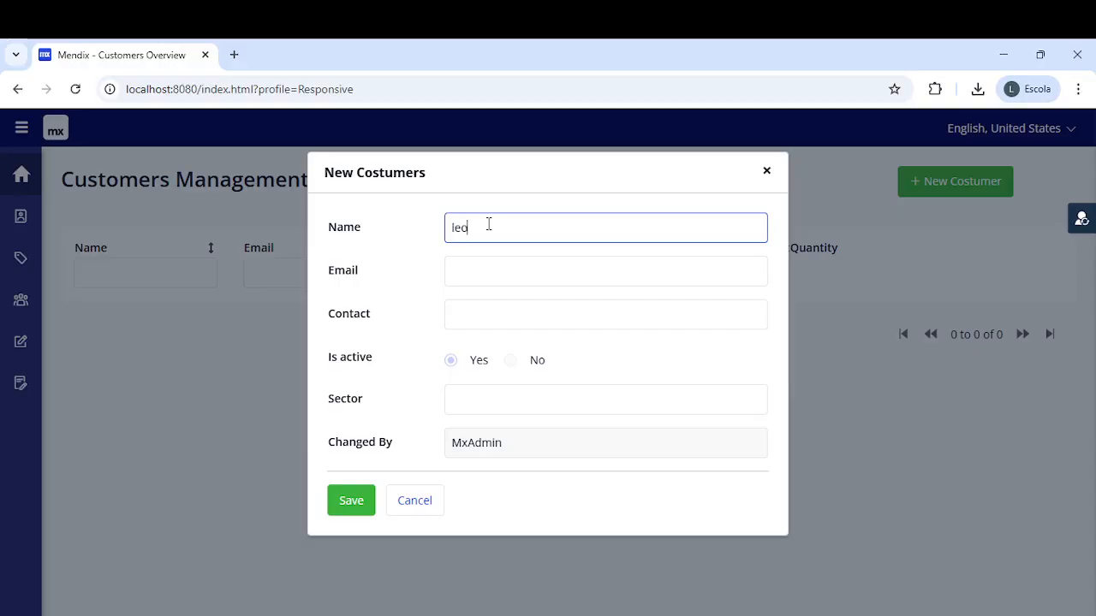
pyautogui.click(485, 277)
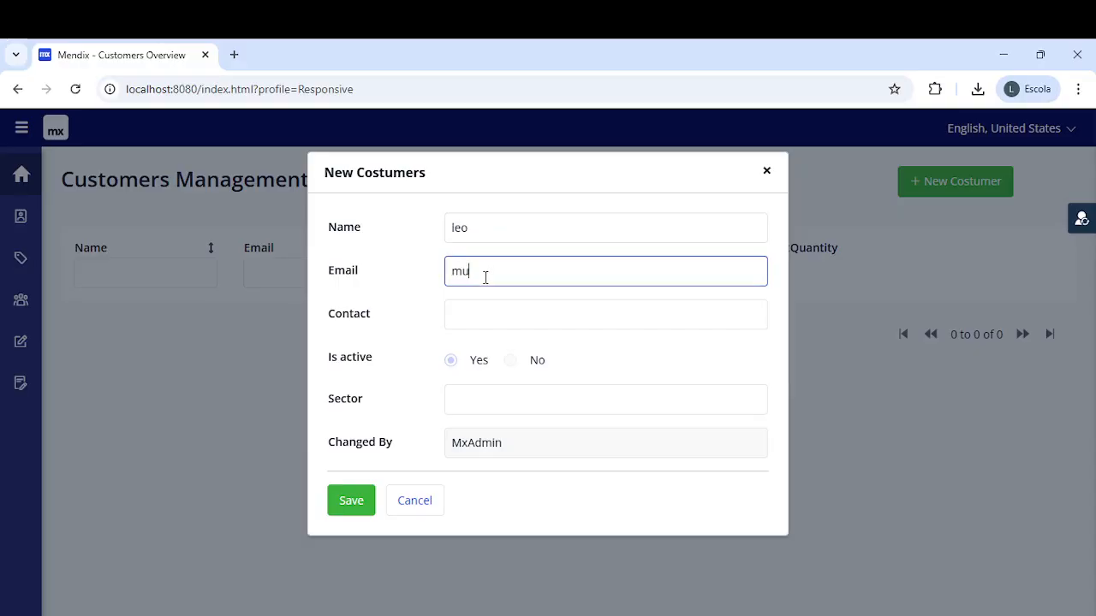
pyautogui.click(473, 318)
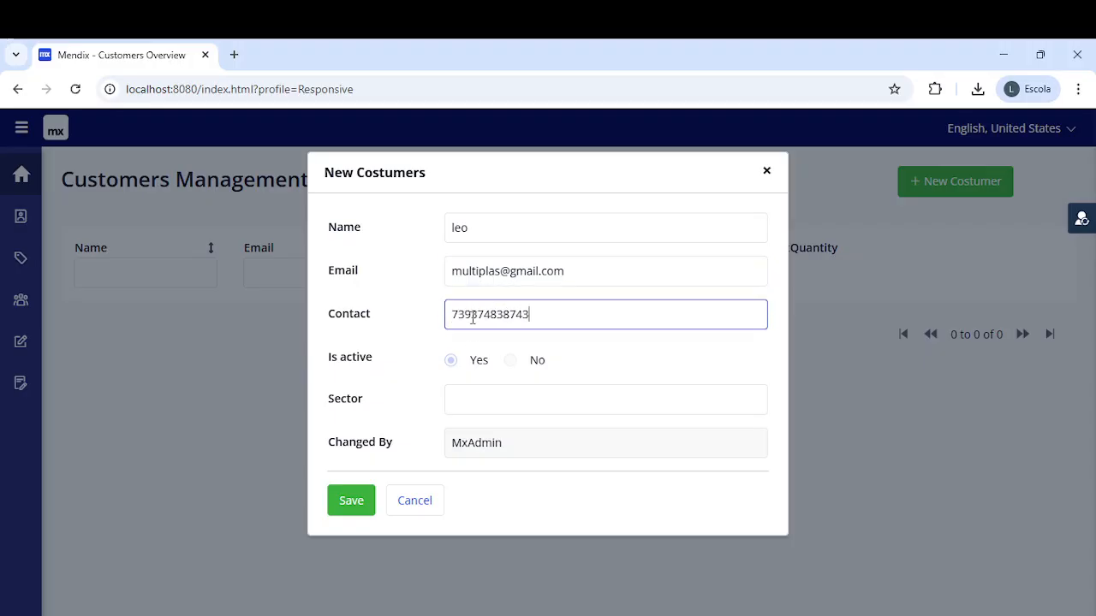
# - Set the sector to Compras, save the customer and return home
pyautogui.click(486, 397)
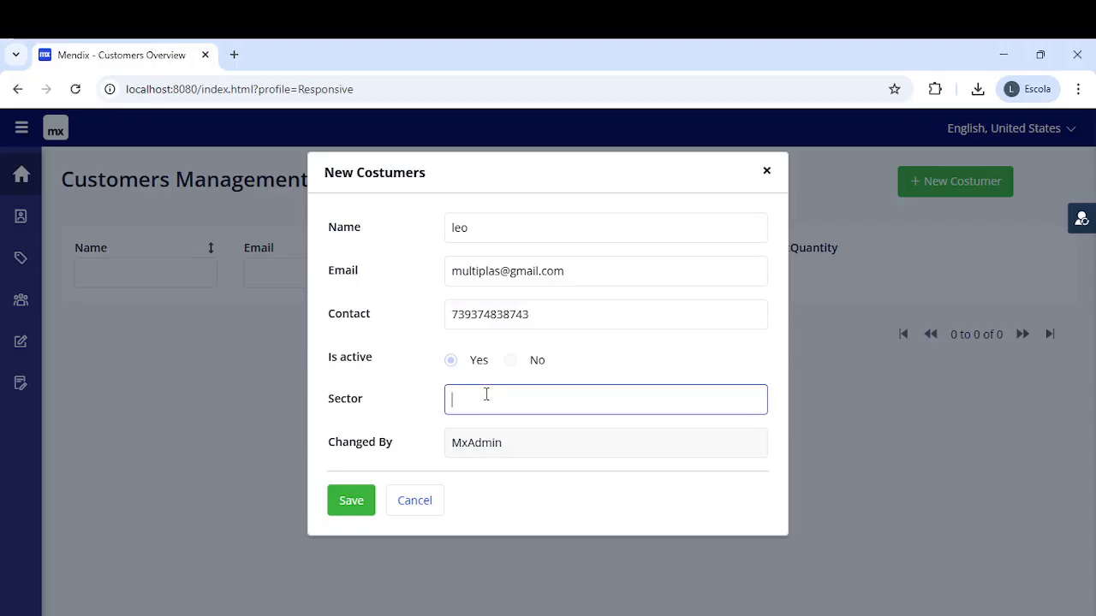
pyautogui.write('M')
pyautogui.press('BackSpace')
pyautogui.write('Compras')
pyautogui.click(360, 503)
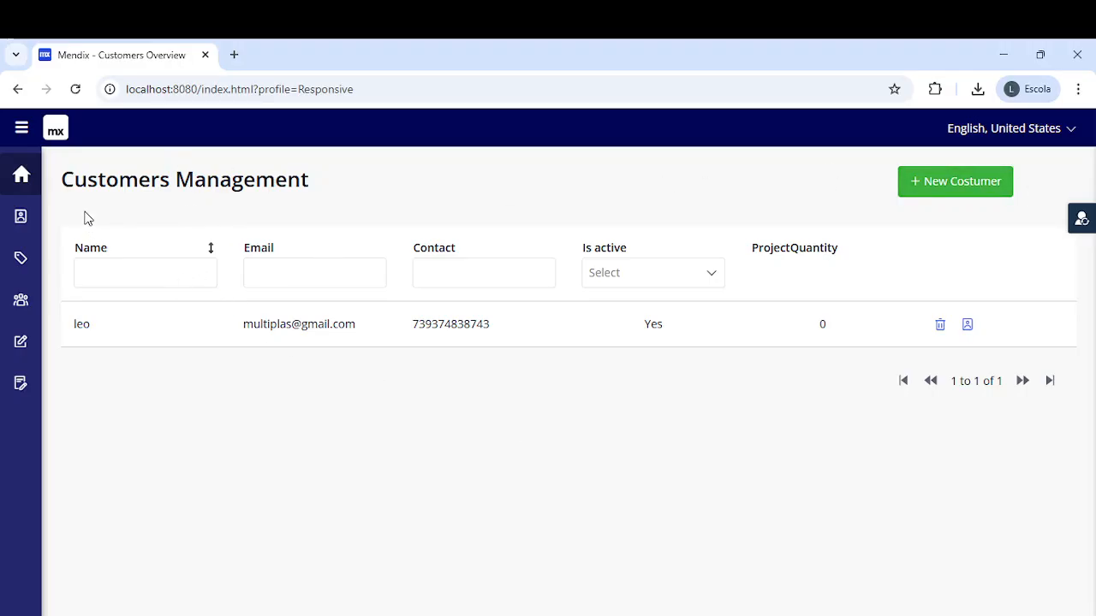
pyautogui.click(23, 178)
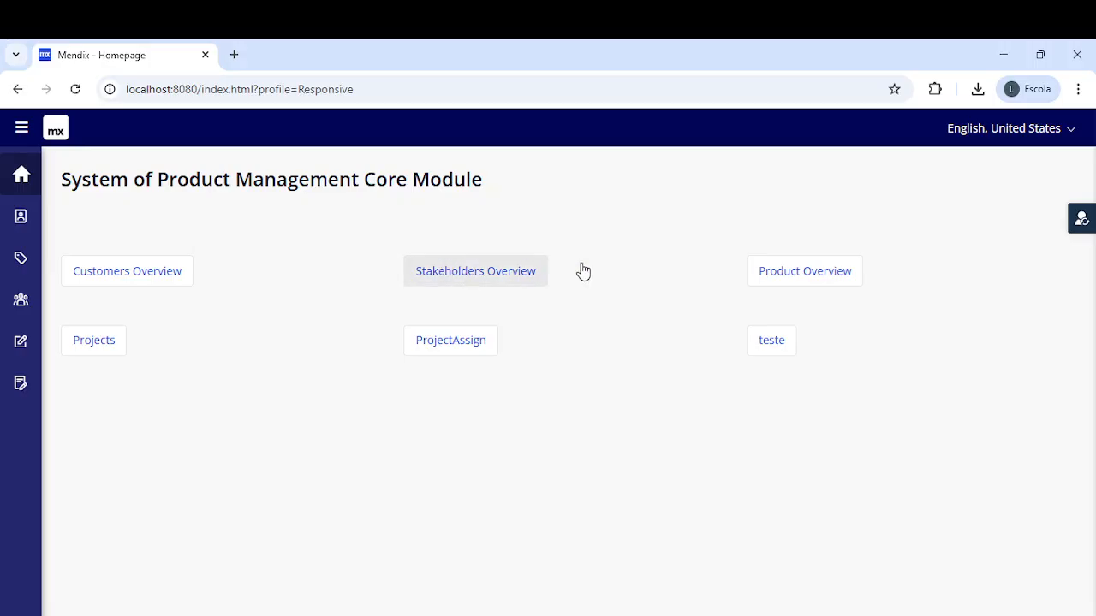
# - Open Product Overview and start a New Products form
pyautogui.click(800, 281)
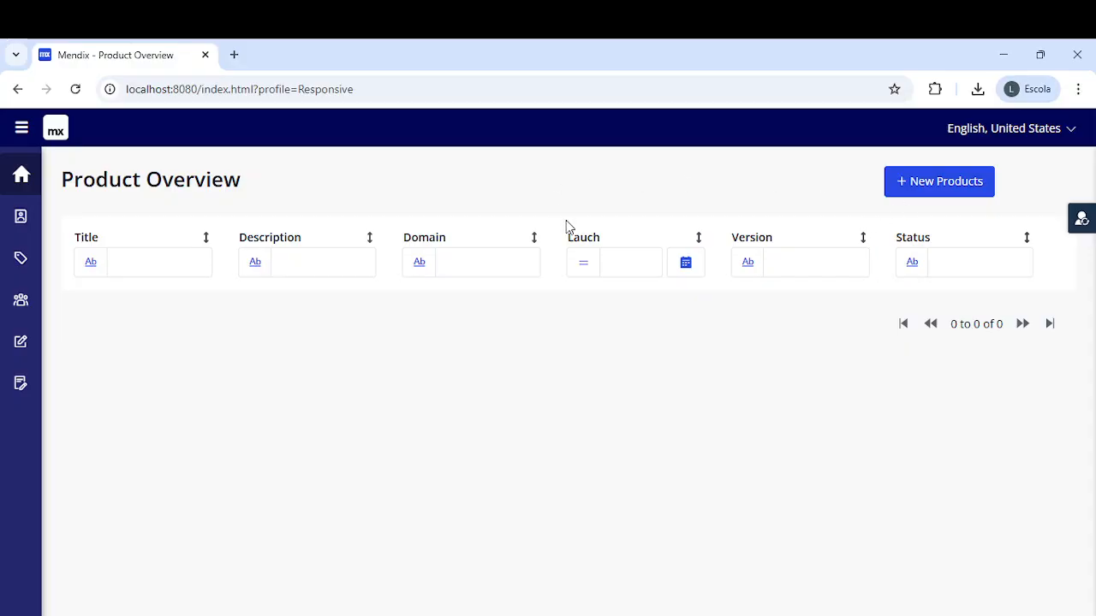
pyautogui.click(909, 190)
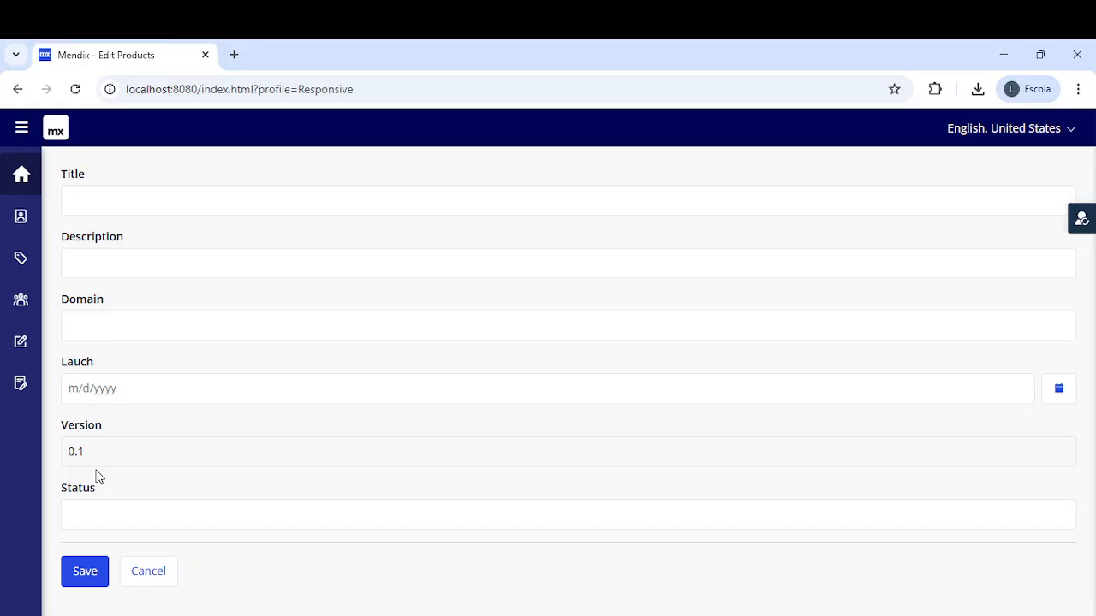
pyautogui.click(146, 198)
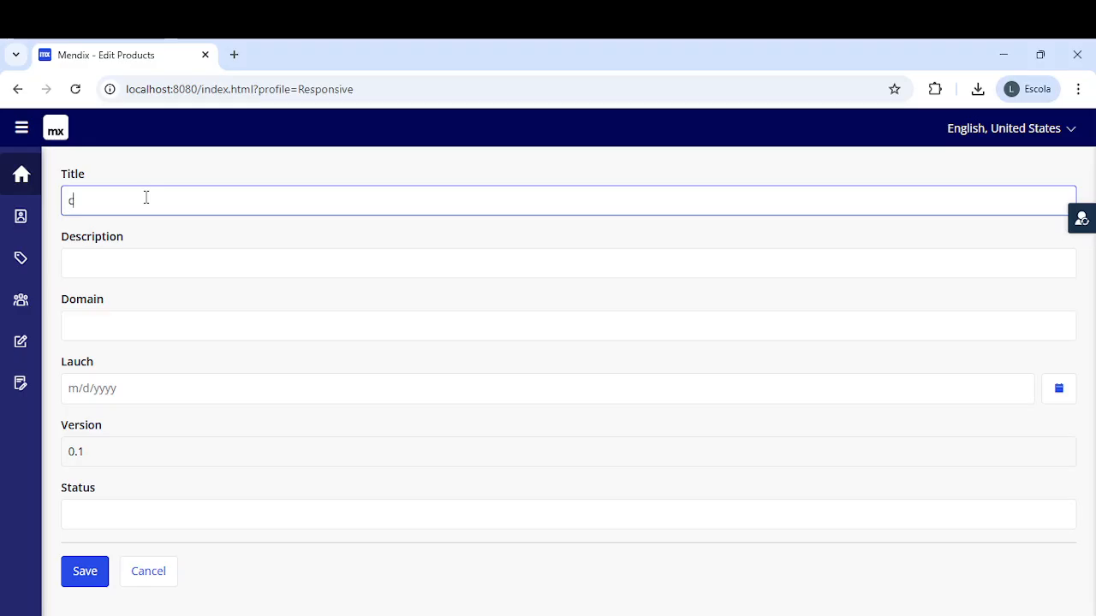
pyautogui.write('haves')
pyautogui.click(113, 259)
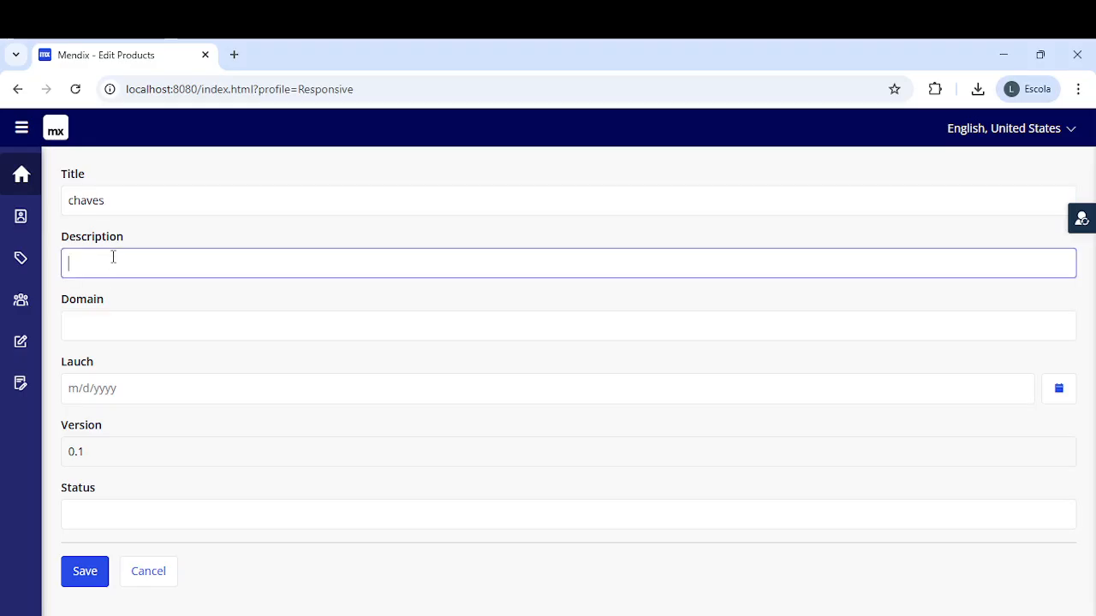
pyautogui.write('da acesso ao usuario')
pyautogui.click(112, 333)
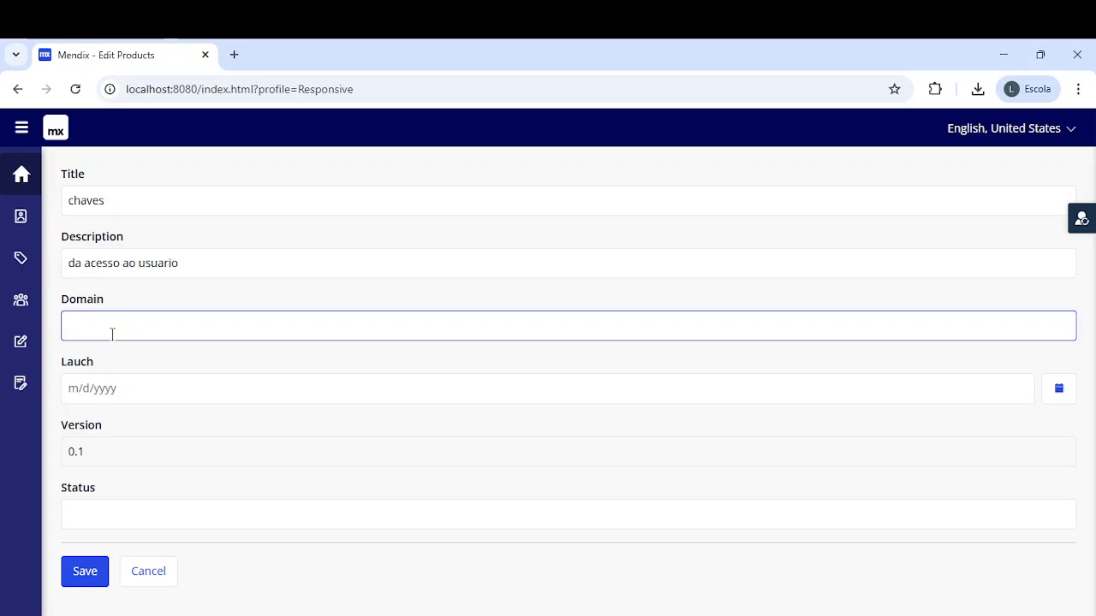
pyautogui.write('Lucas')
pyautogui.click(126, 389)
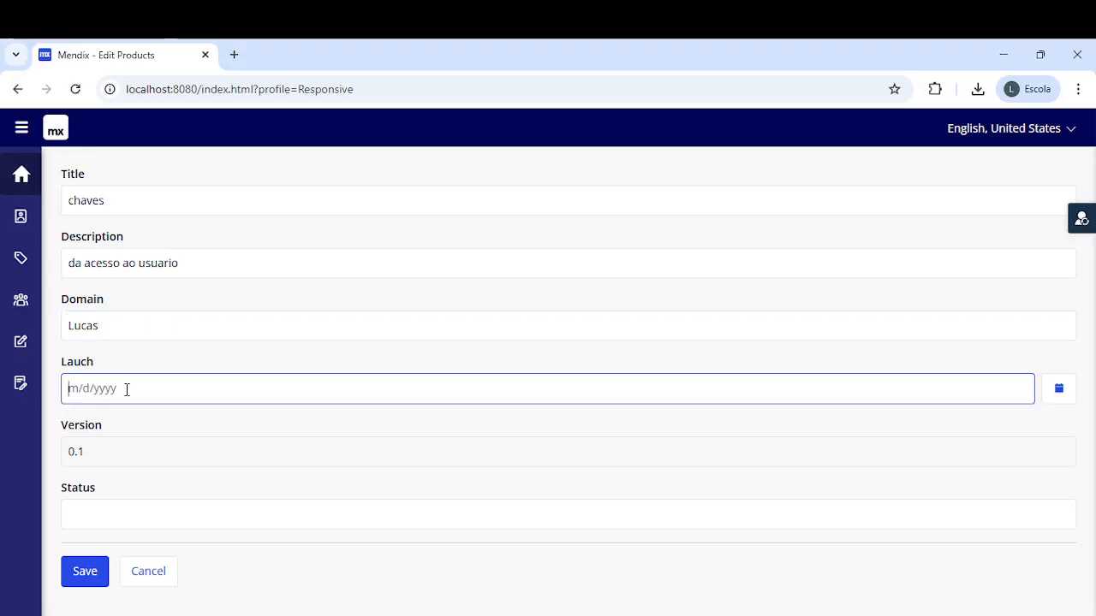
pyautogui.write('03262003')
# - Correct the launch date to 3/26/2003, set status ativo, and save product chaves
pyautogui.click(92, 523)
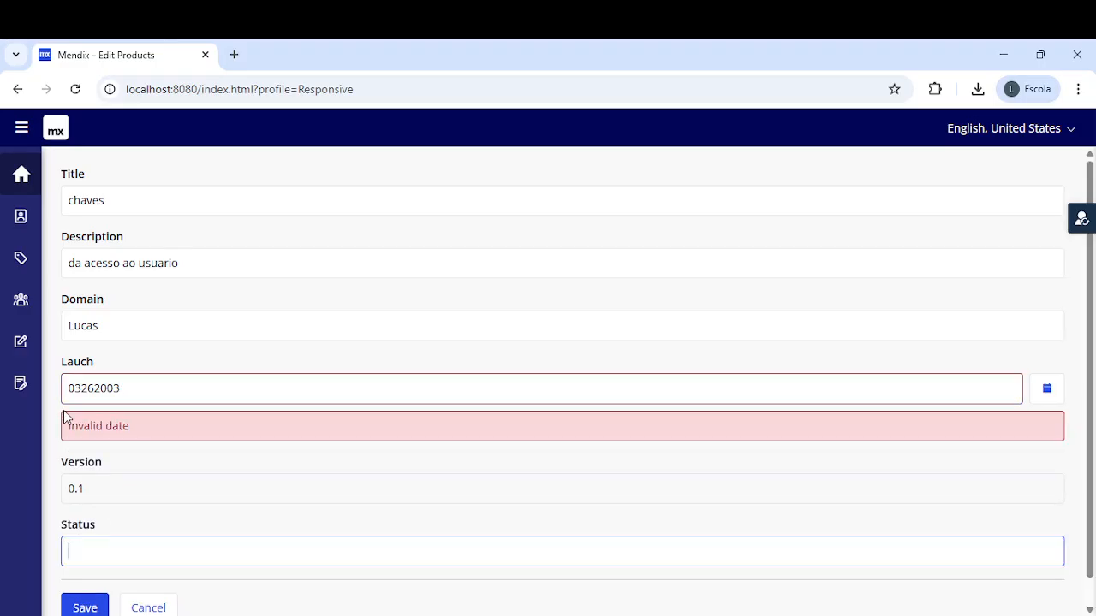
pyautogui.click(77, 388)
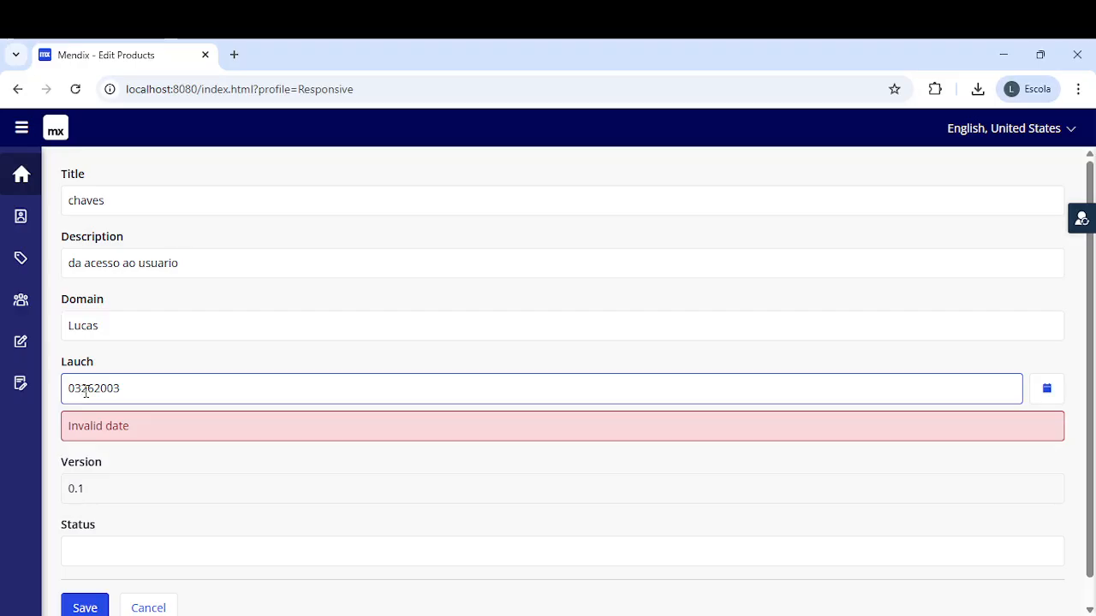
pyautogui.write('/')
pyautogui.click(98, 387)
pyautogui.write('/')
pyautogui.click(92, 541)
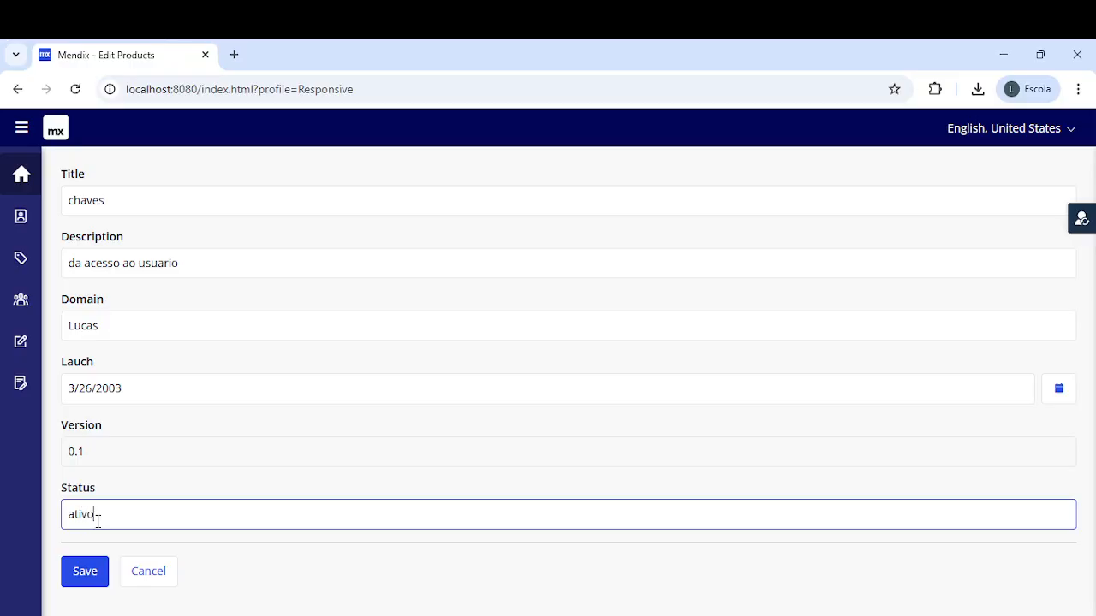
pyautogui.click(107, 576)
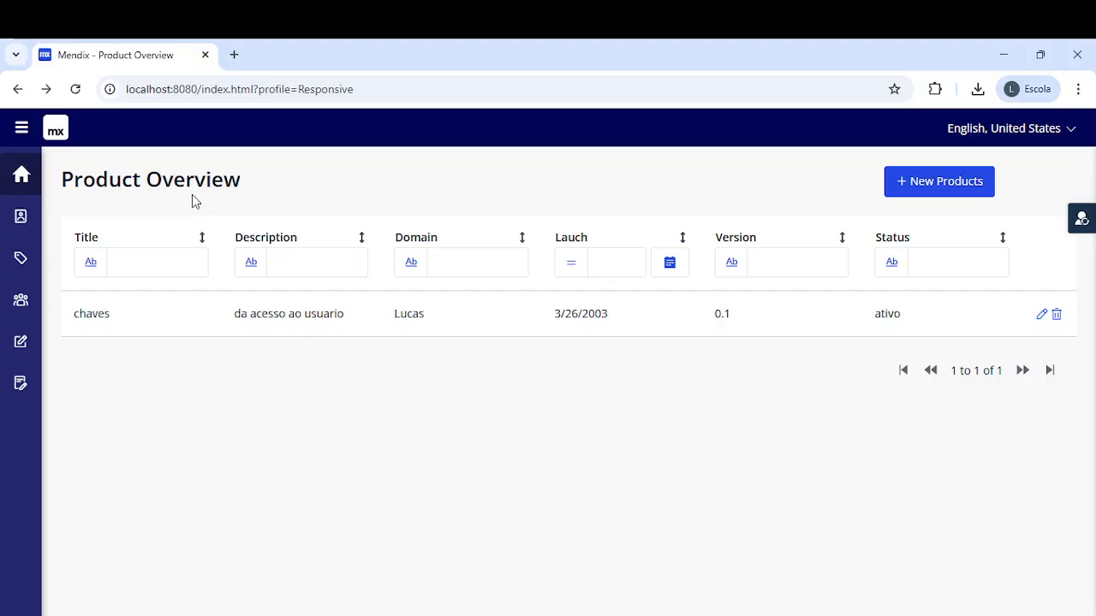
# - Return to the homepage and reopen Product Overview listing chaves
pyautogui.click(22, 181)
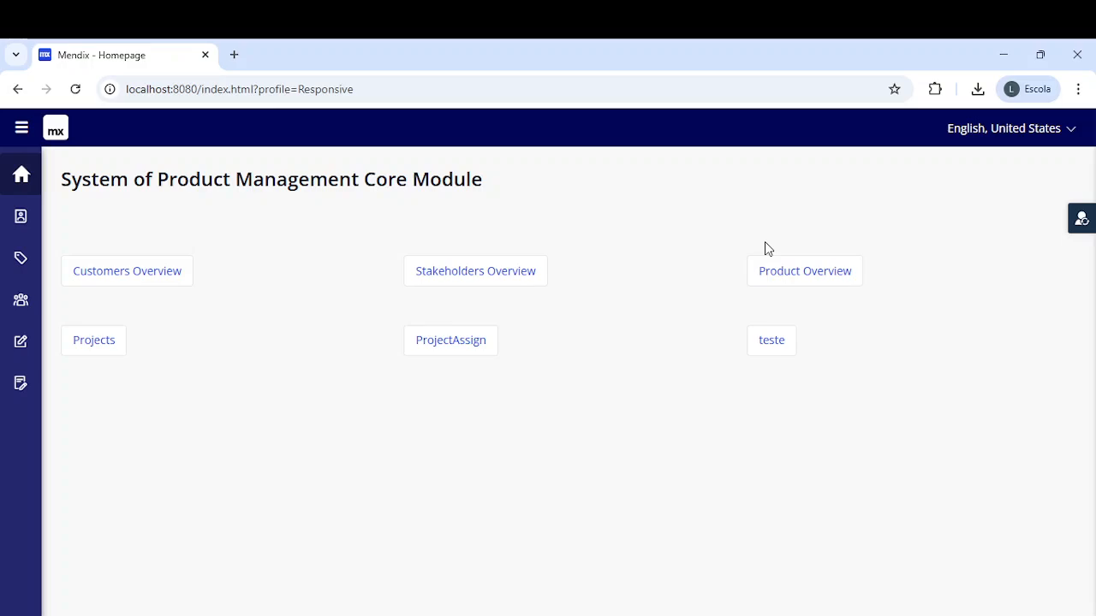
pyautogui.click(783, 267)
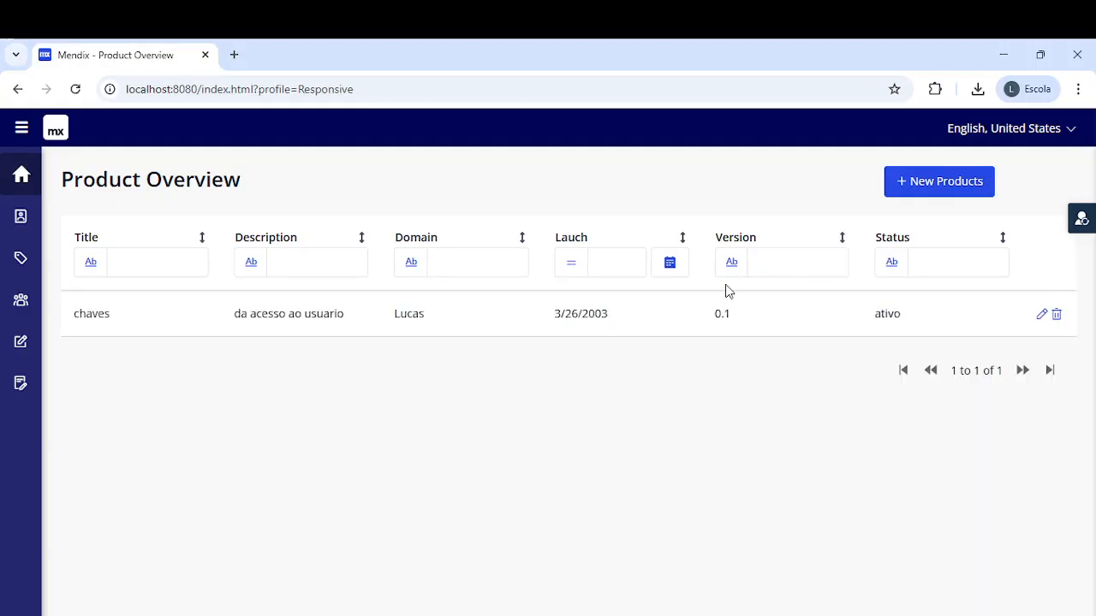
# - Open the chaves product editor, browse to next month in the launch date calendar, then close unsaved and return Home
pyautogui.click(1042, 314)
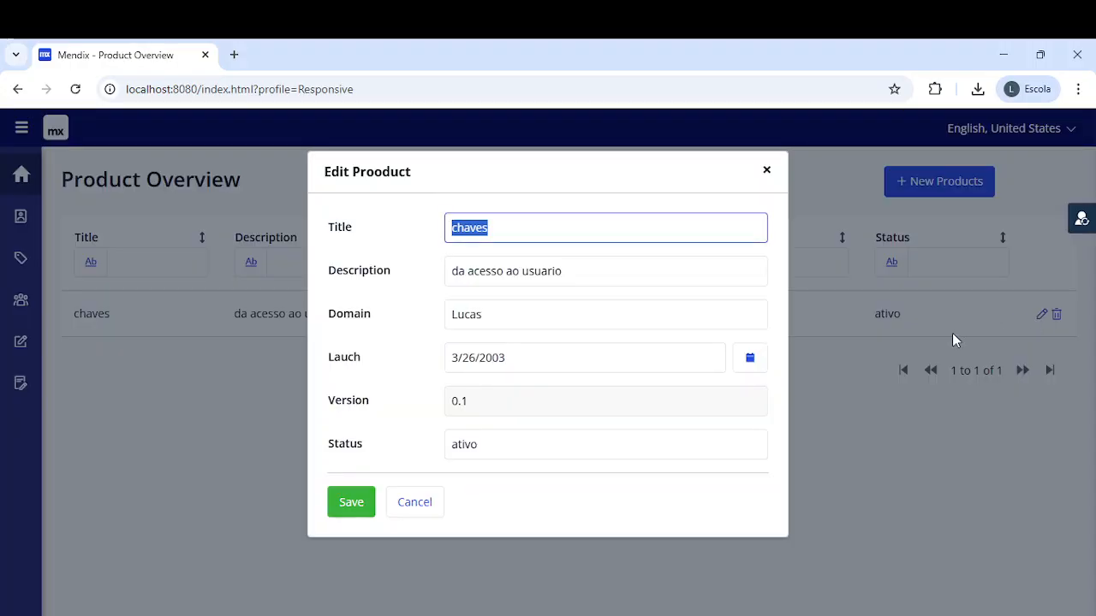
pyautogui.click(505, 400)
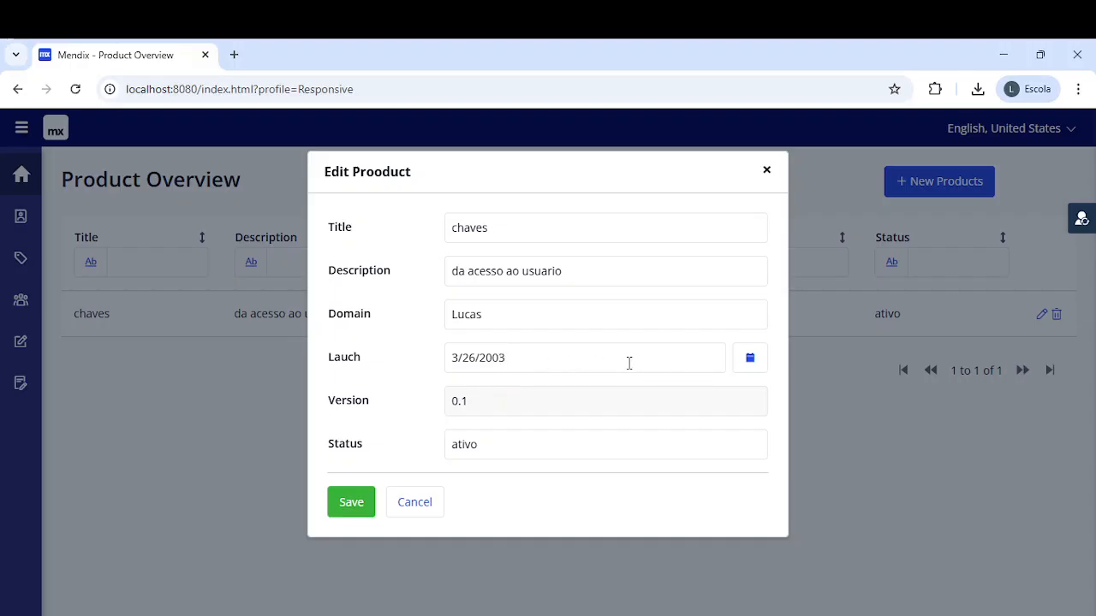
pyautogui.click(757, 364)
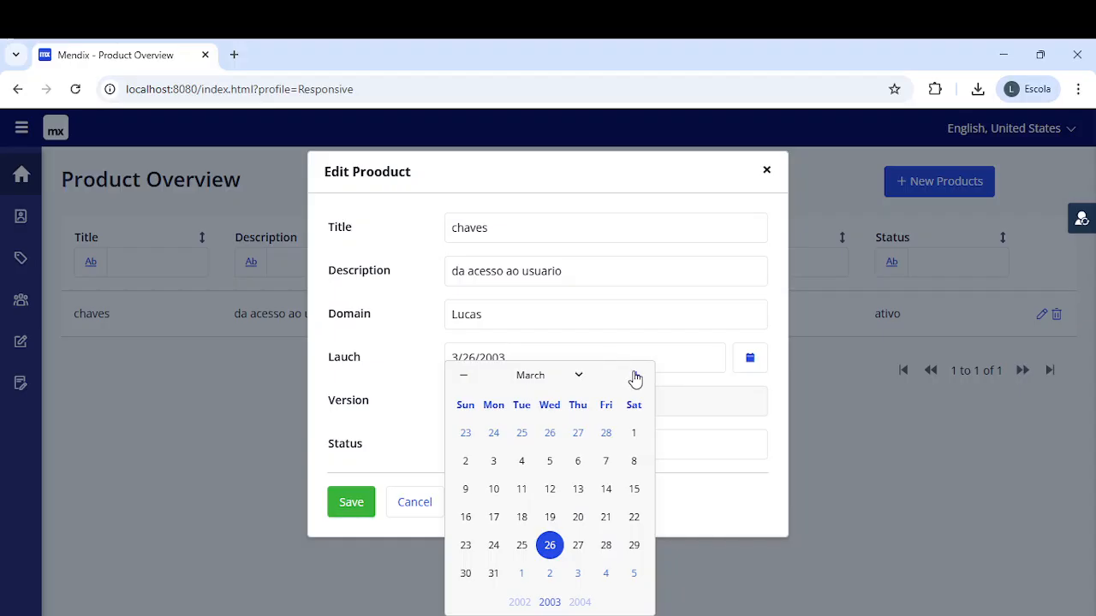
pyautogui.click(636, 377)
pyautogui.click(766, 170)
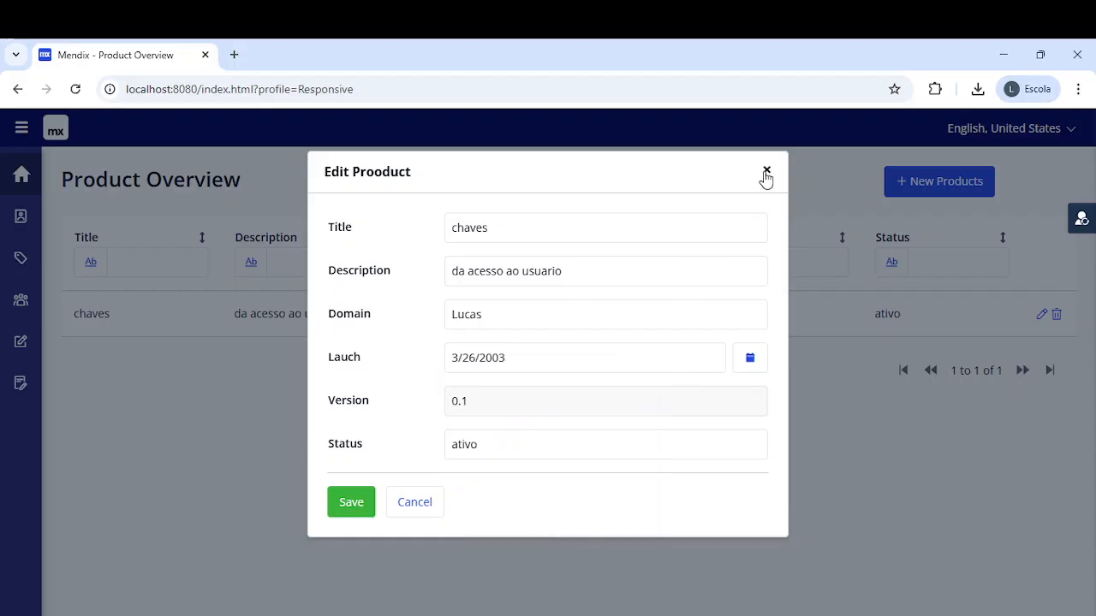
pyautogui.click(766, 171)
pyautogui.click(22, 180)
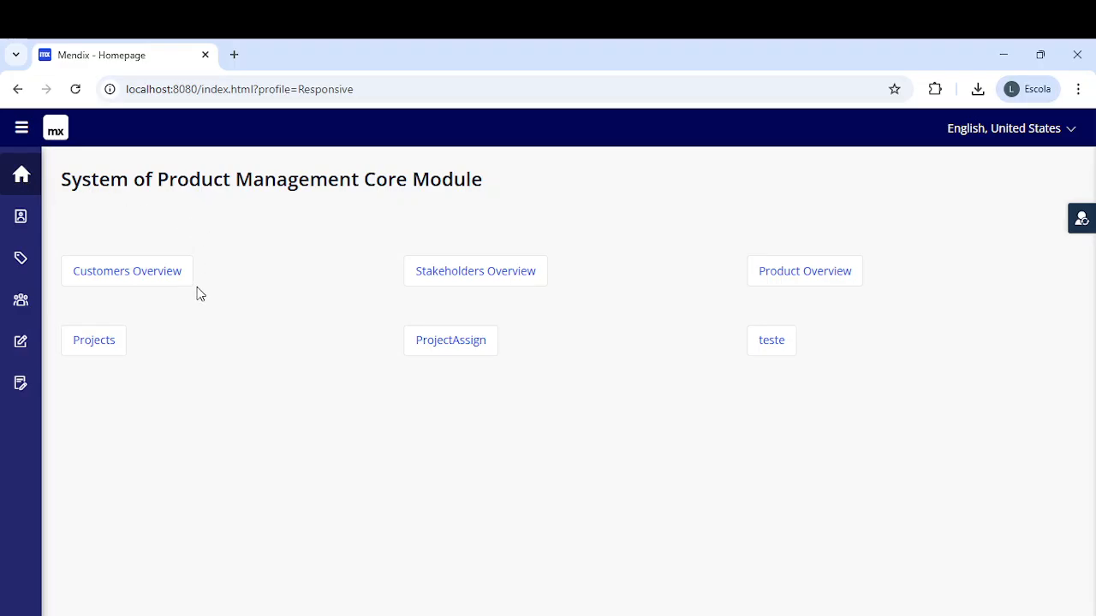
# - Start a new project on the projects page with the only customer and product chaves selected
pyautogui.click(94, 346)
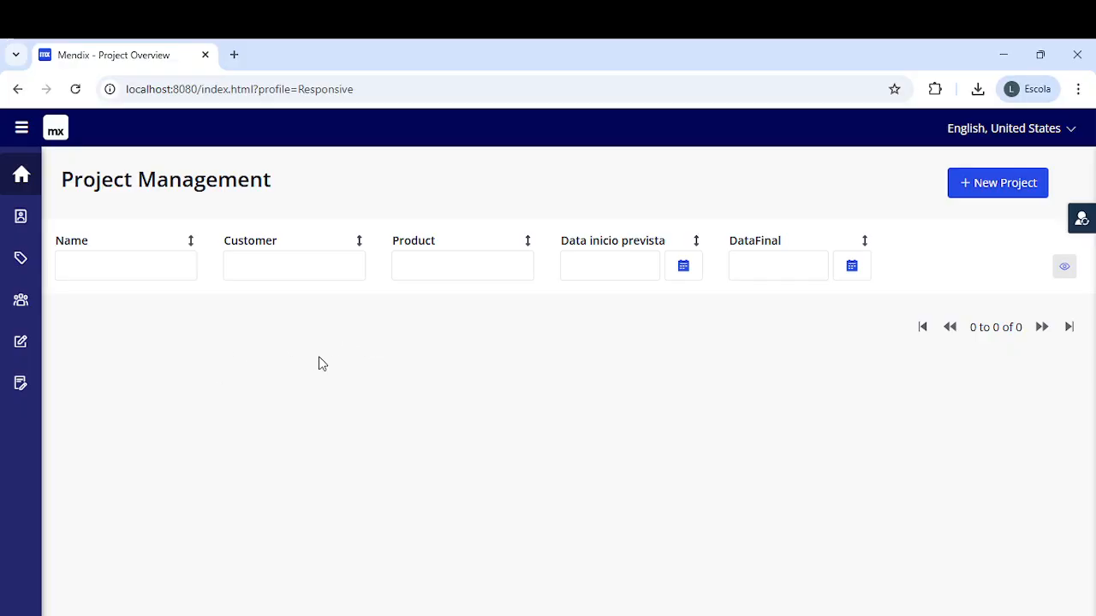
pyautogui.click(996, 194)
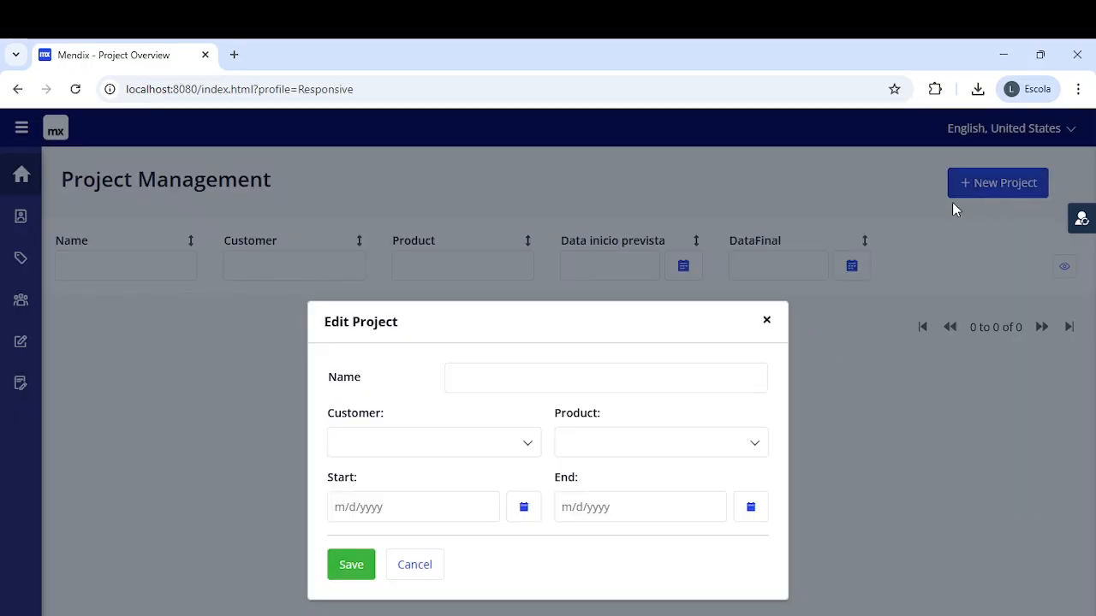
pyautogui.click(415, 438)
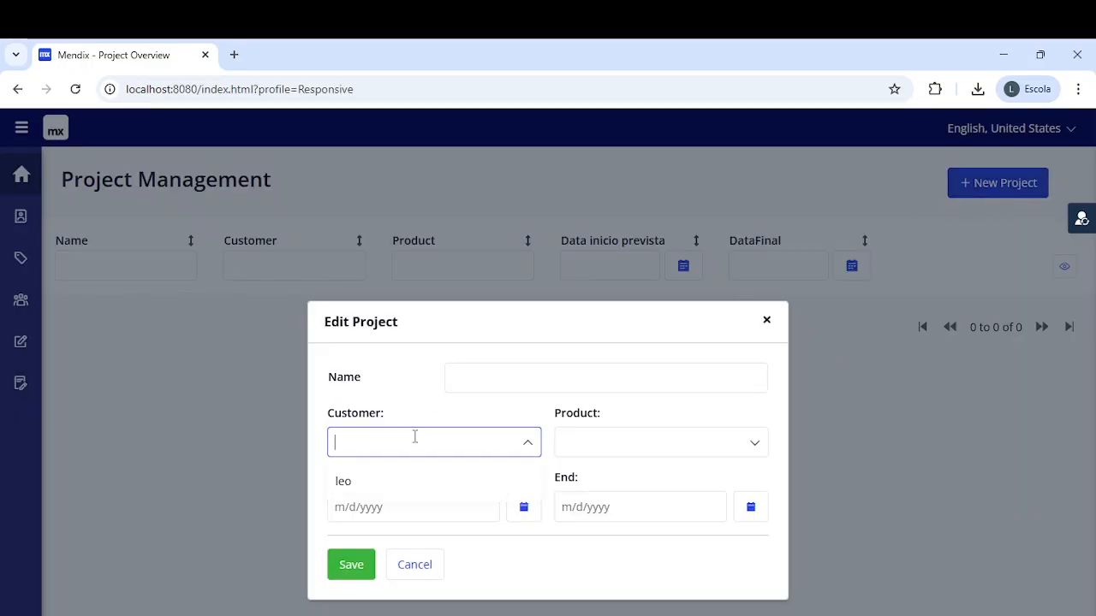
pyautogui.click(370, 486)
pyautogui.click(604, 441)
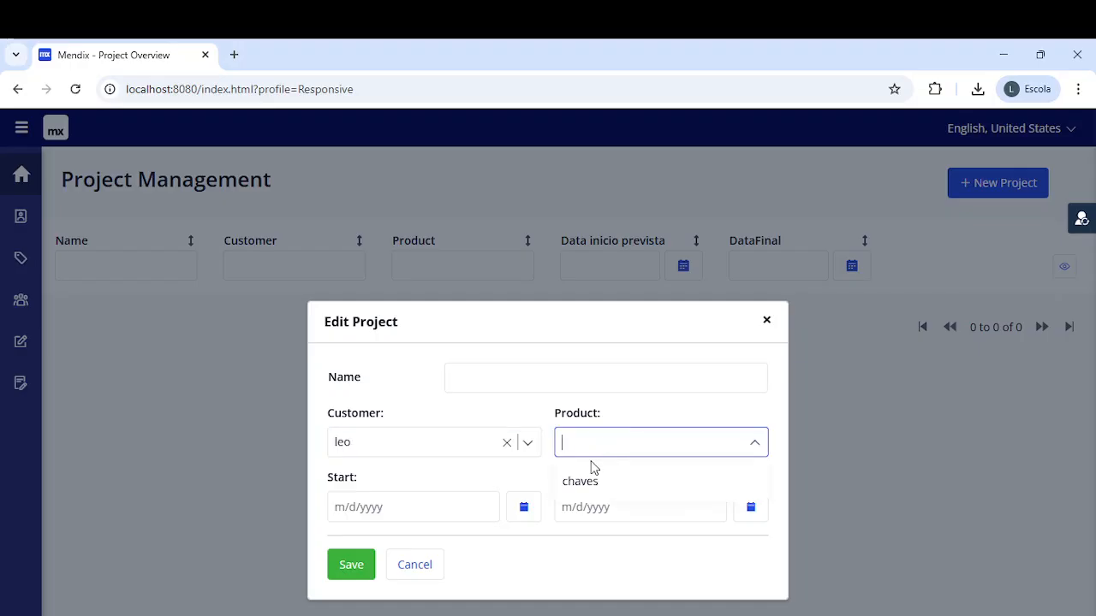
pyautogui.click(586, 481)
# - Move to the project's start date, then discard the new project unsaved and go Home
pyautogui.click(384, 507)
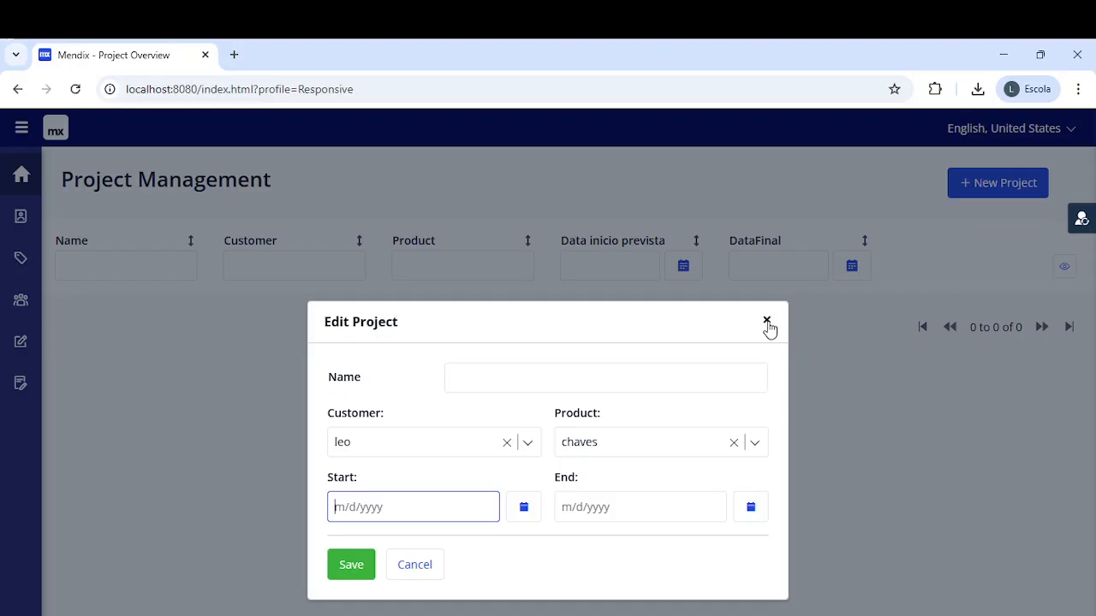
pyautogui.click(766, 320)
pyautogui.click(12, 177)
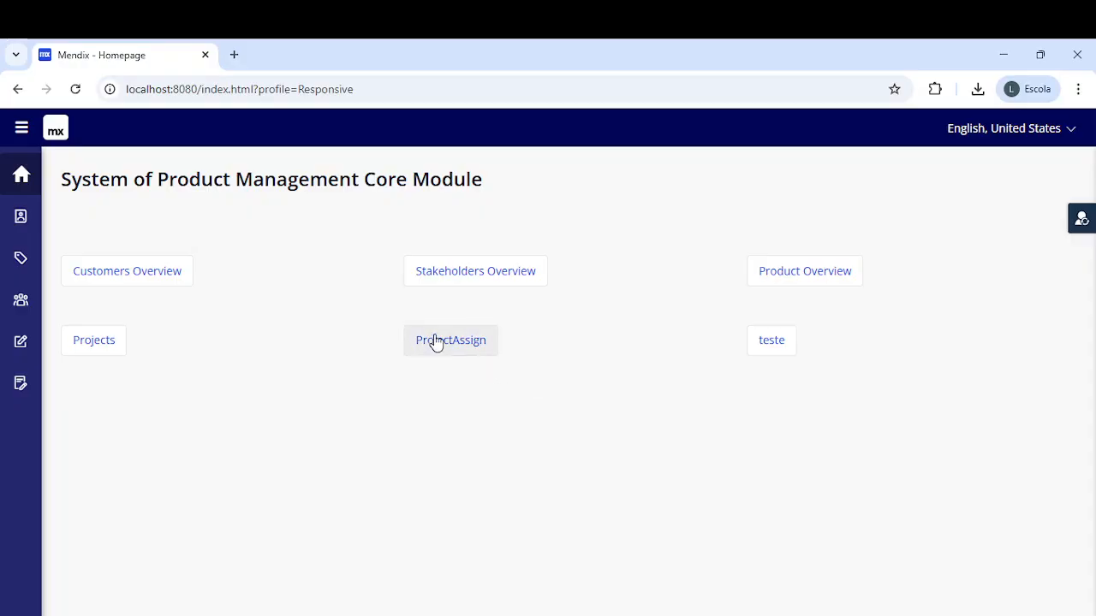
# - Start a new stakeholder from Stakeholders Overview, attach customer leo, then discard it unsaved
pyautogui.click(444, 281)
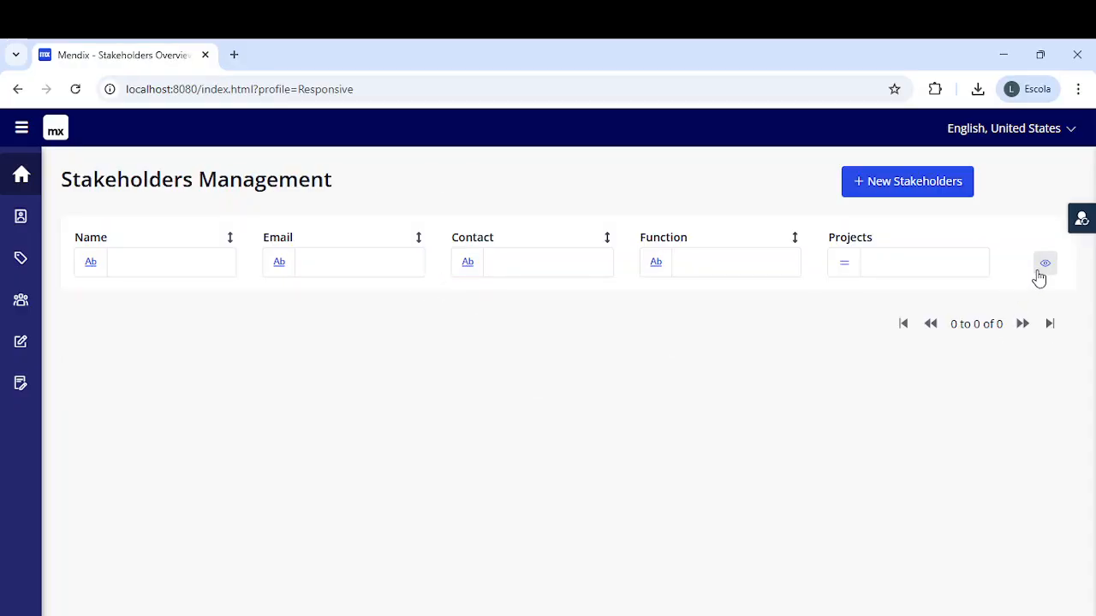
pyautogui.click(905, 187)
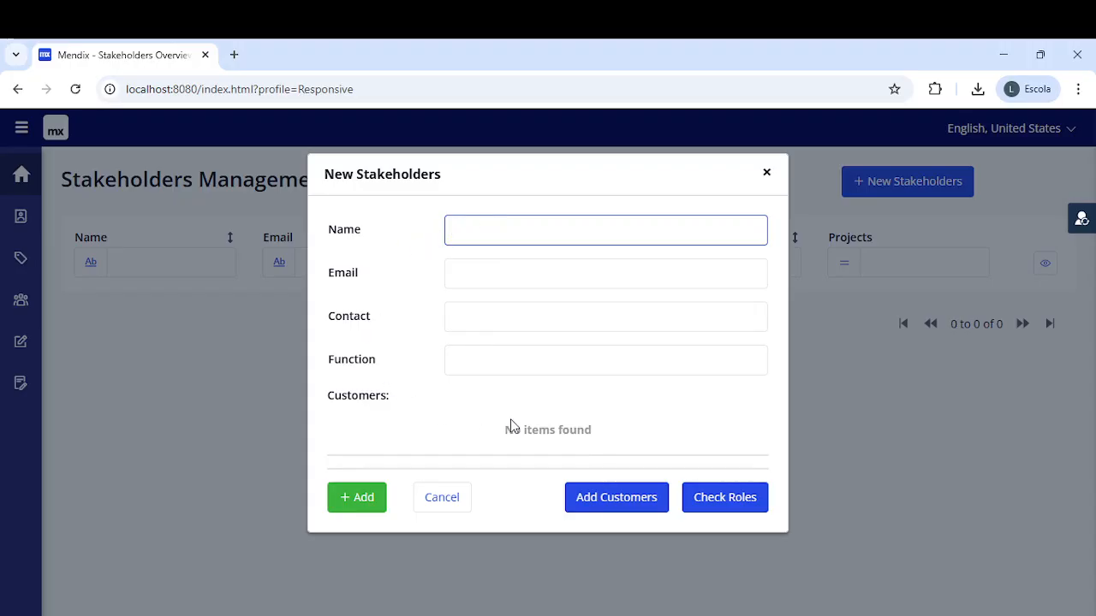
pyautogui.click(648, 500)
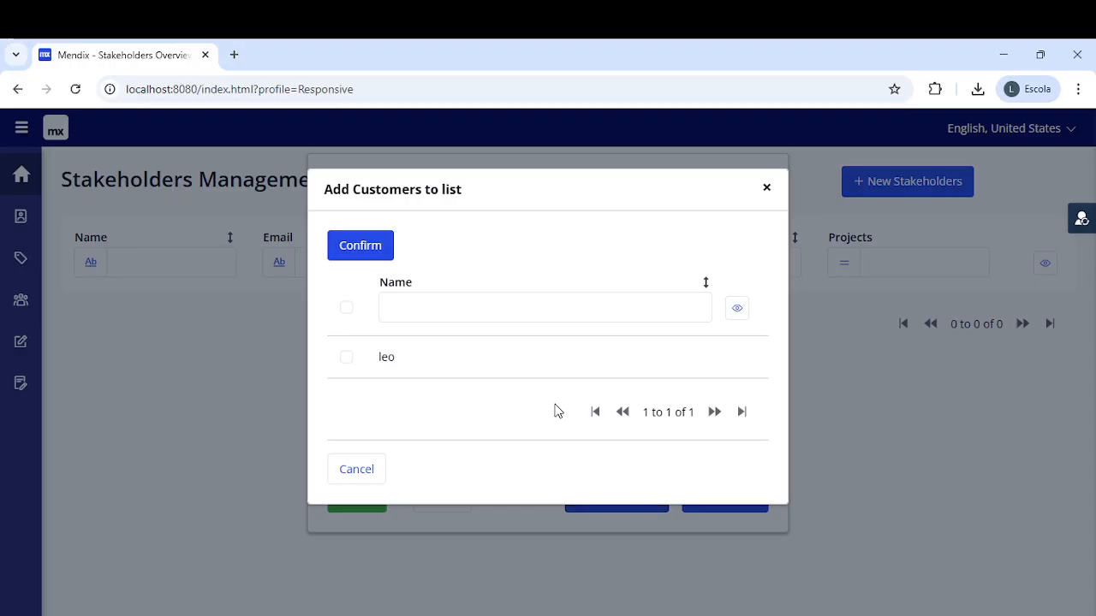
pyautogui.click(493, 308)
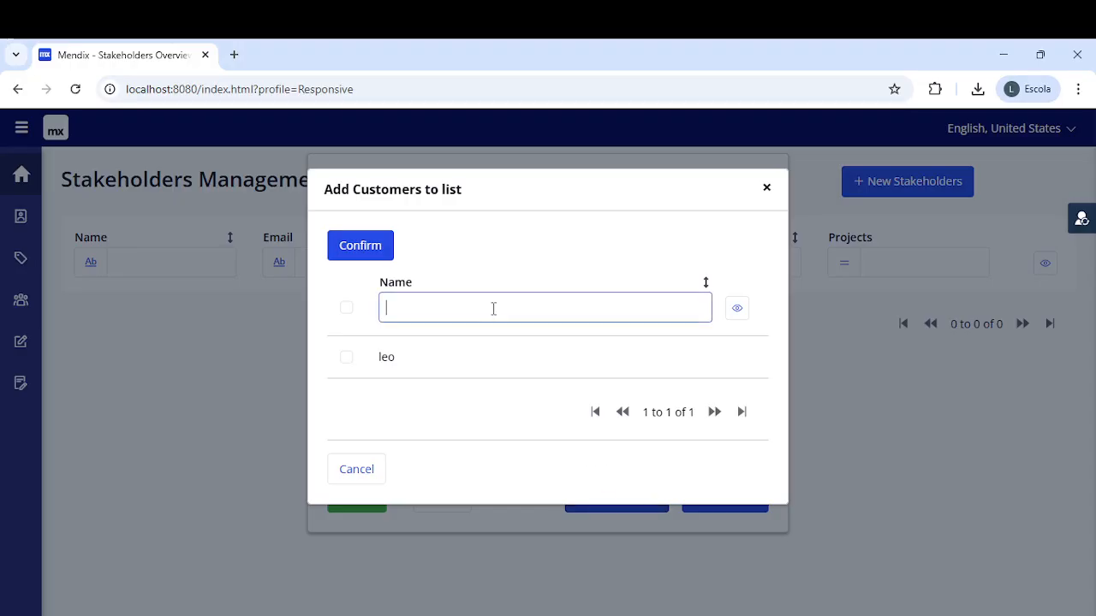
pyautogui.click(347, 358)
pyautogui.click(423, 310)
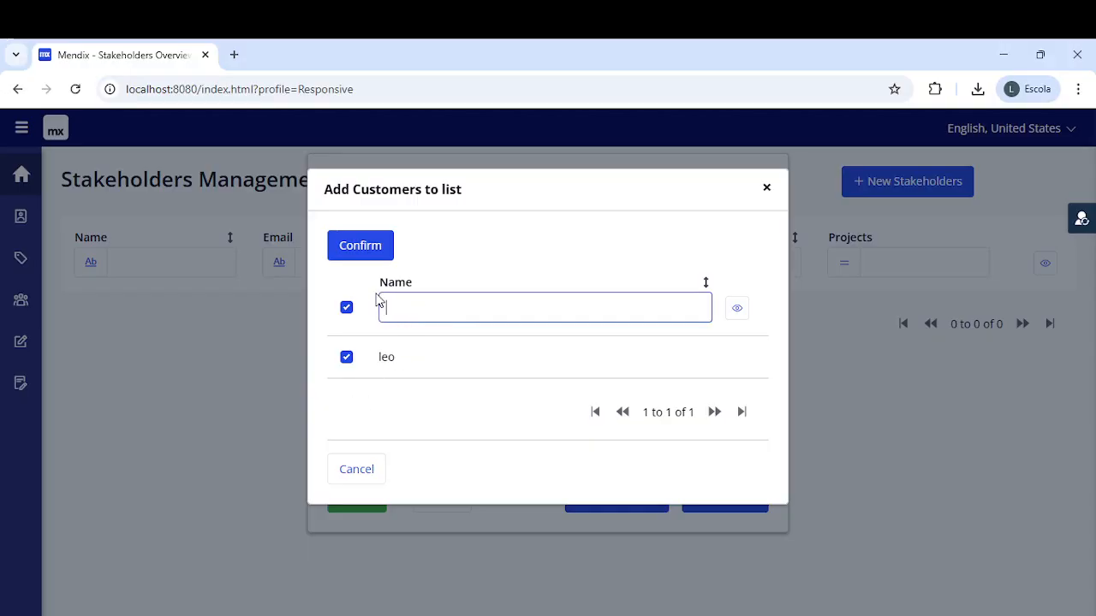
pyautogui.click(368, 248)
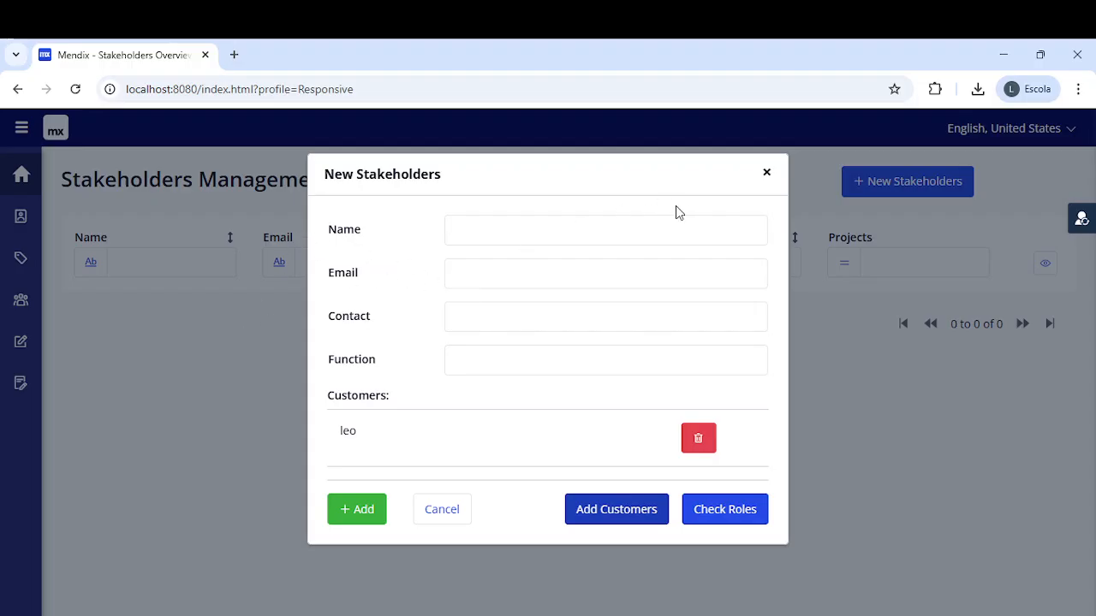
pyautogui.click(766, 173)
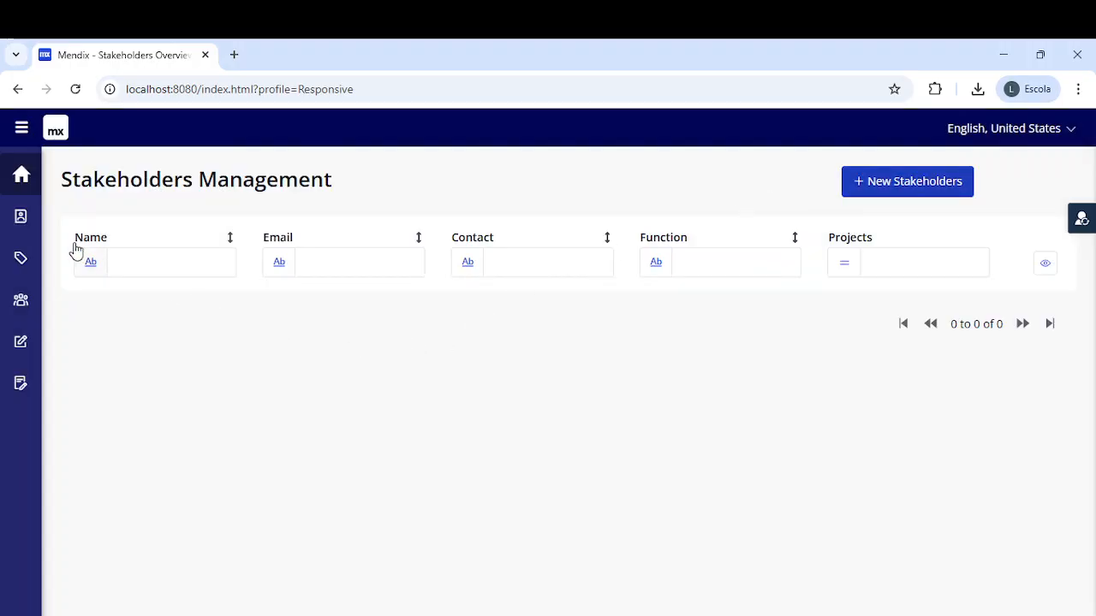
# - Go from the homepage to the Project Assign page and start a new assignment
pyautogui.click(21, 180)
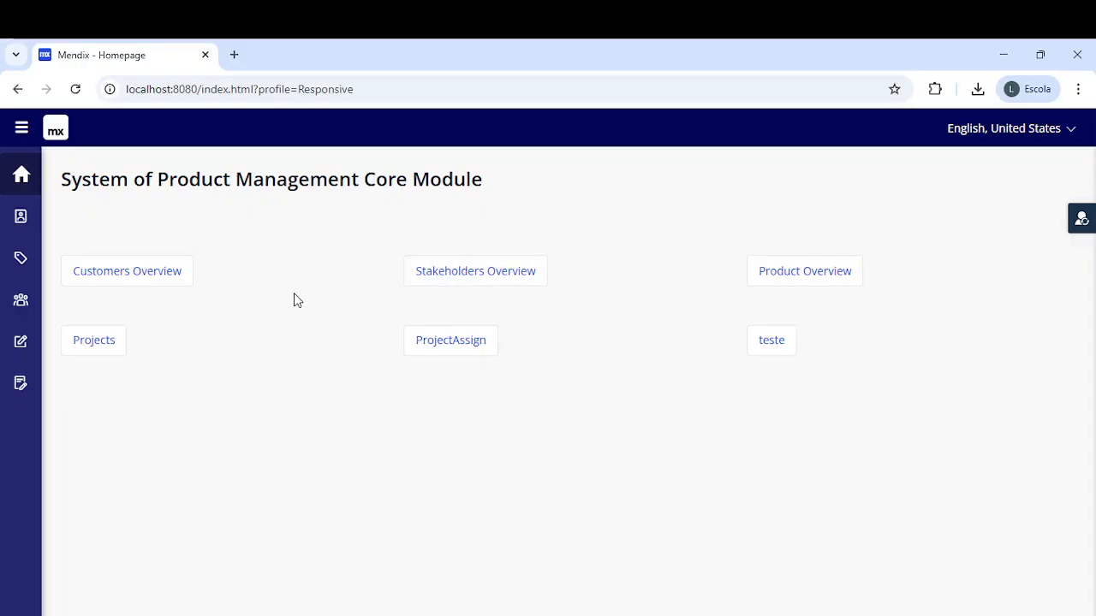
pyautogui.click(456, 353)
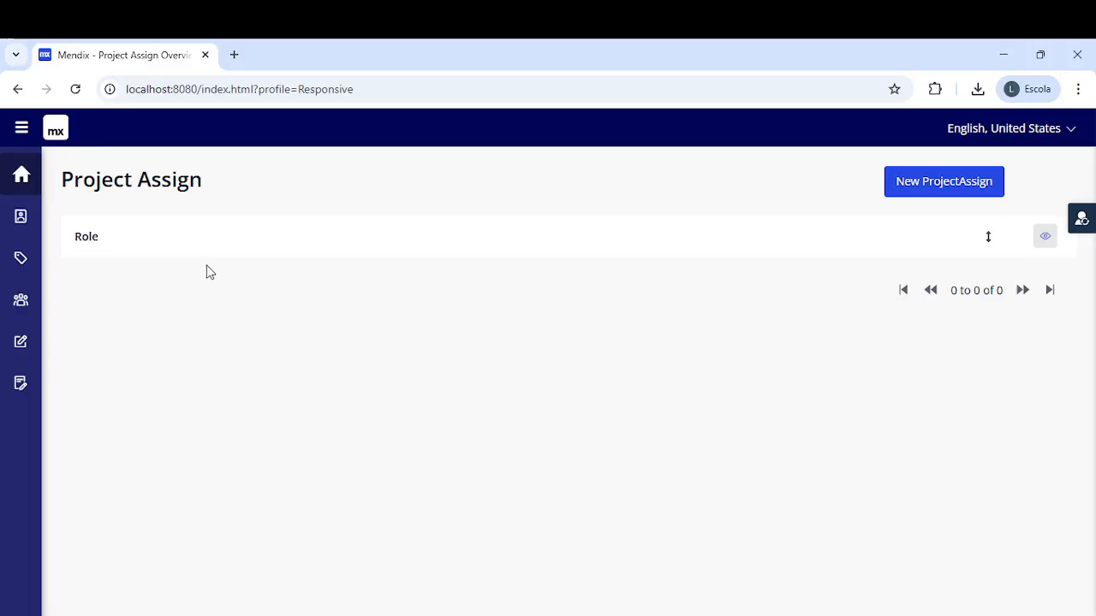
pyautogui.click(914, 190)
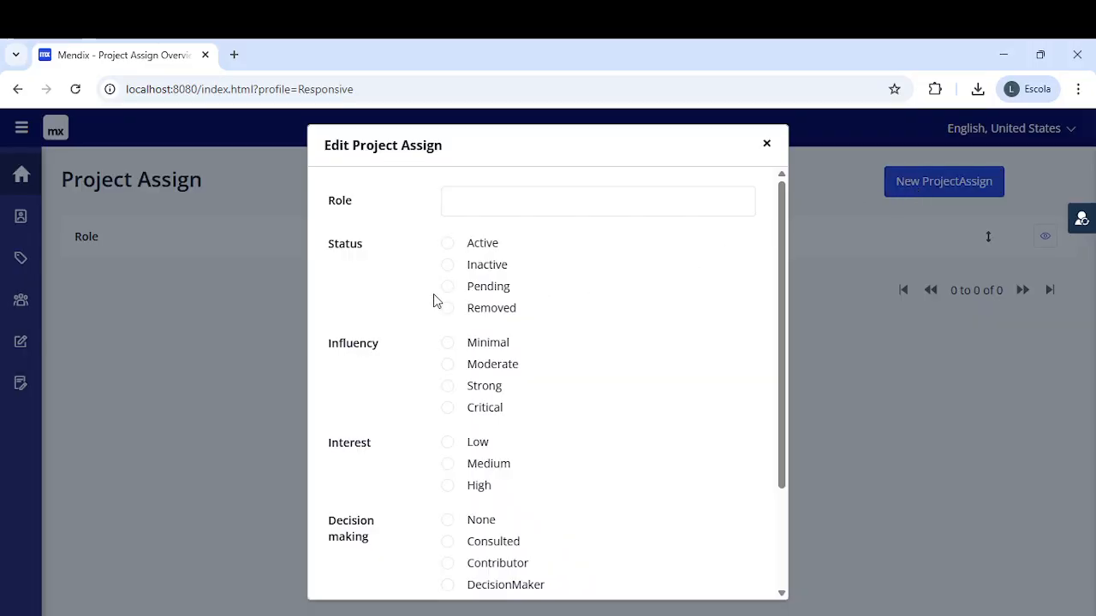
# - Try the Role, Responsibilities and influence level fields, then discard the assignment unsaved
pyautogui.click(476, 202)
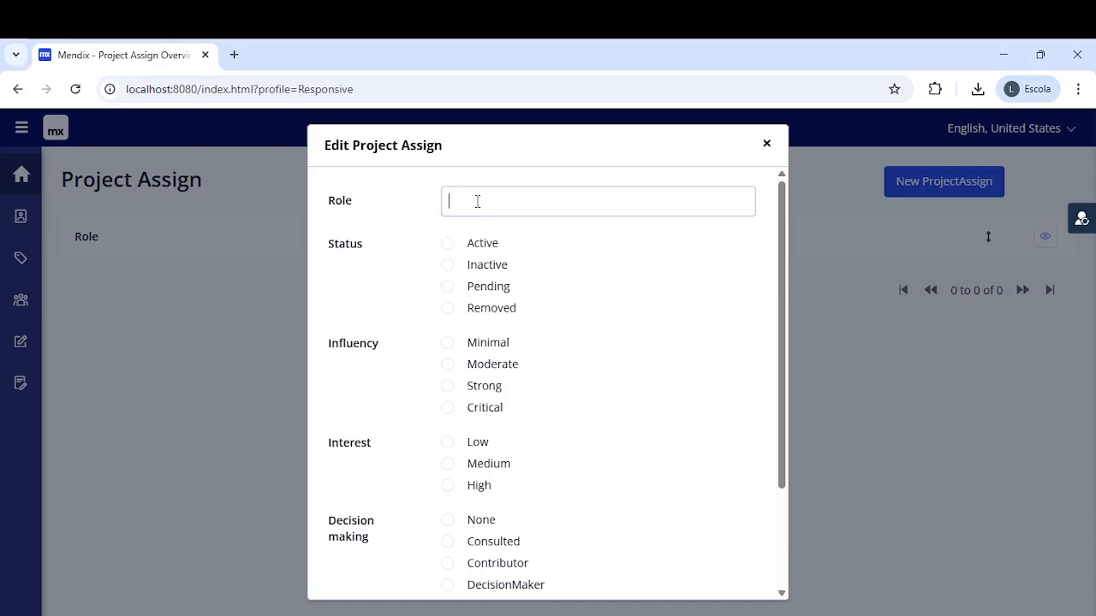
pyautogui.scroll(-3, 392, 267)
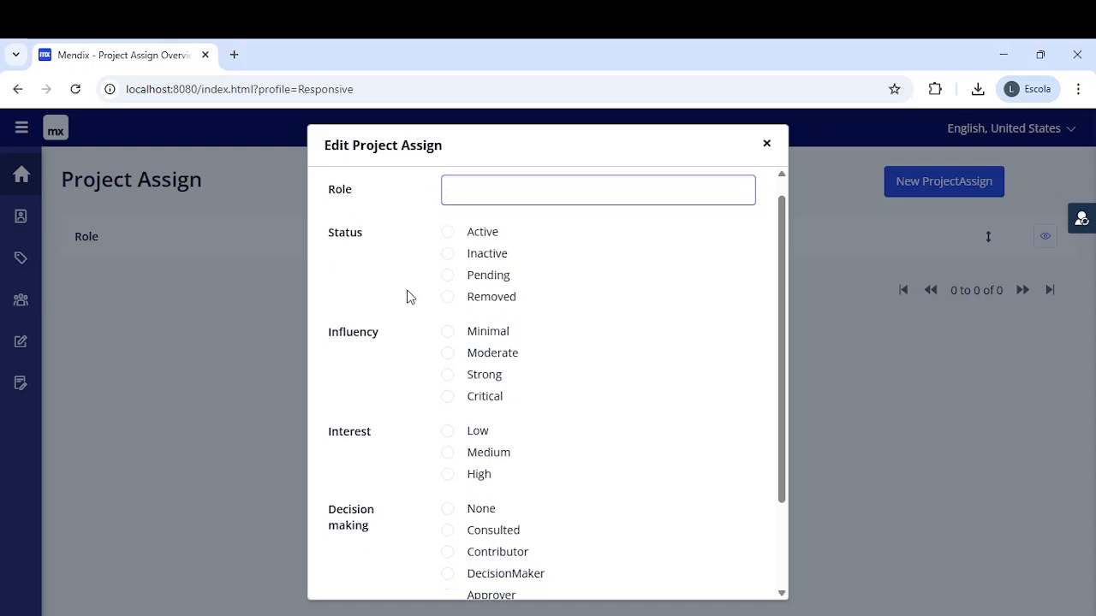
pyautogui.click(465, 506)
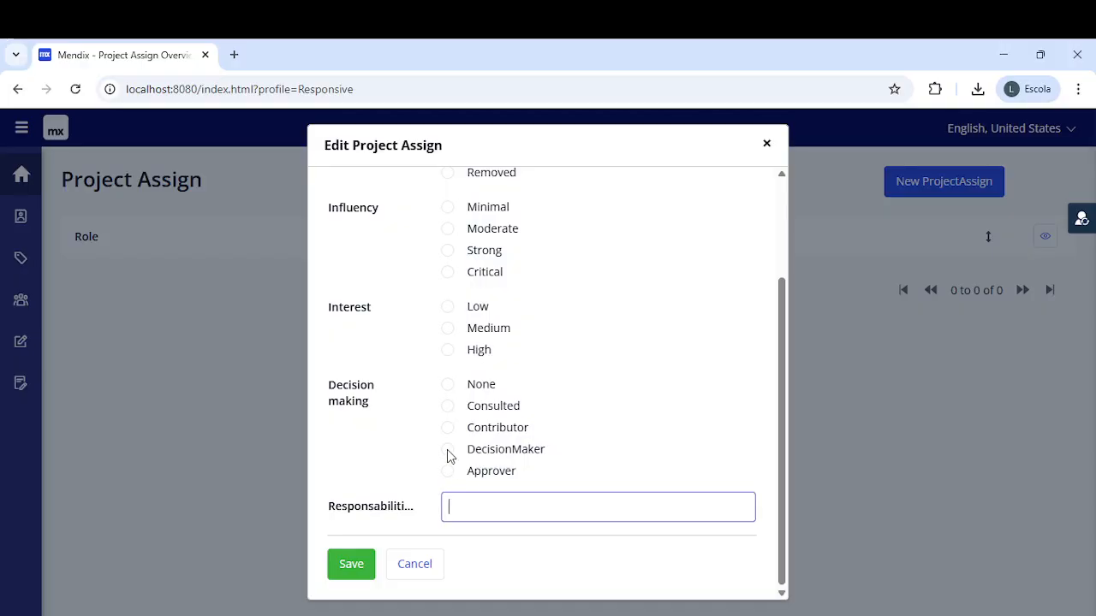
pyautogui.scroll(3, 455, 399)
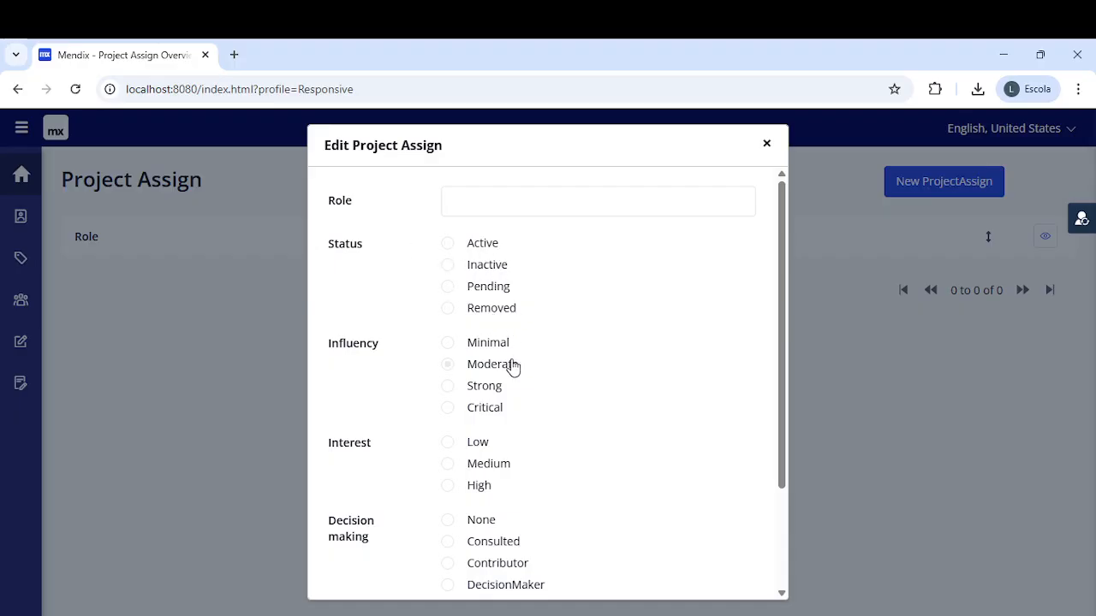
pyautogui.click(483, 411)
pyautogui.scroll(-1, 357, 419)
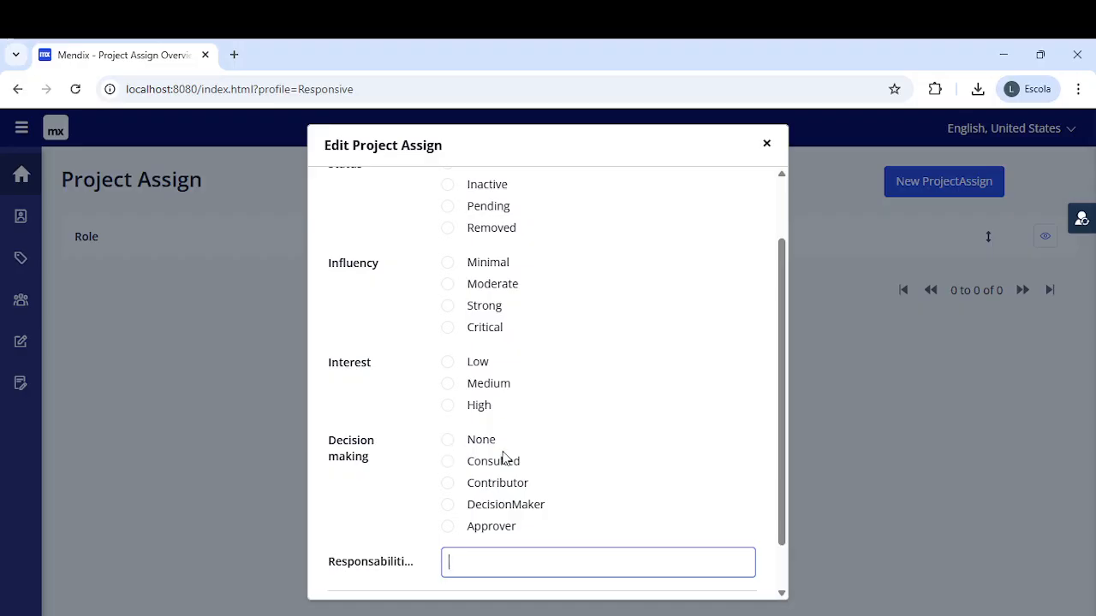
pyautogui.click(767, 145)
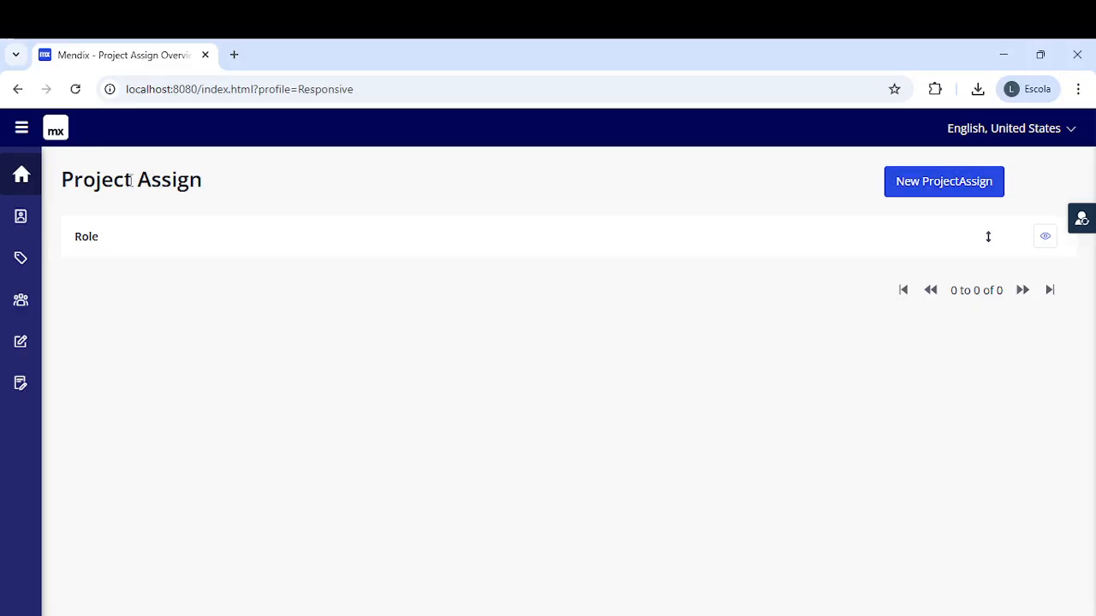
# - Open Customers Overview from the homepage to confirm leo is listed, then return Home
pyautogui.click(22, 178)
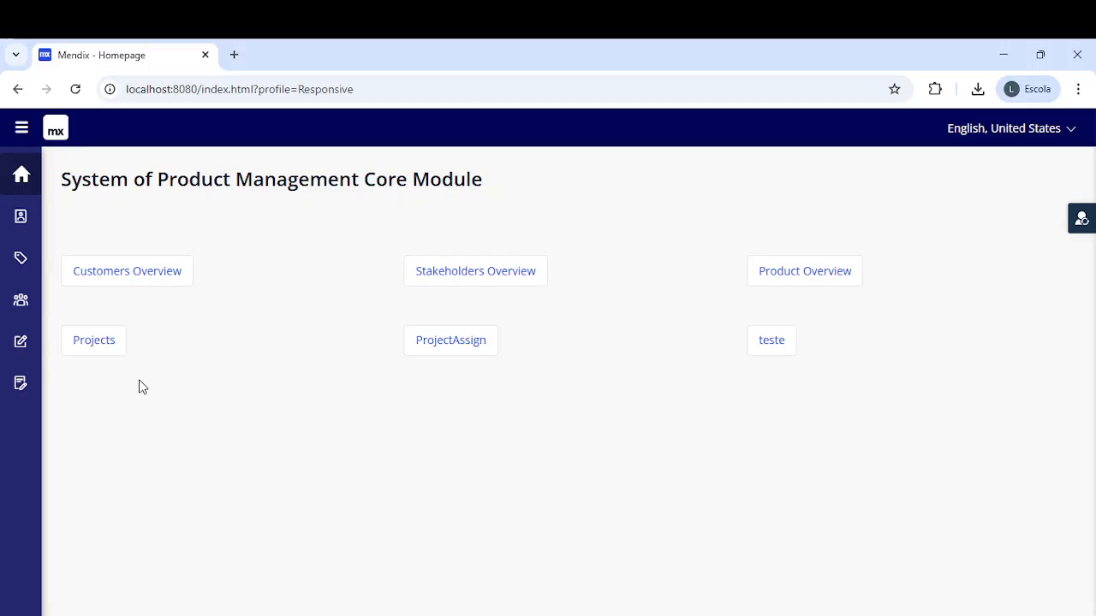
pyautogui.click(145, 283)
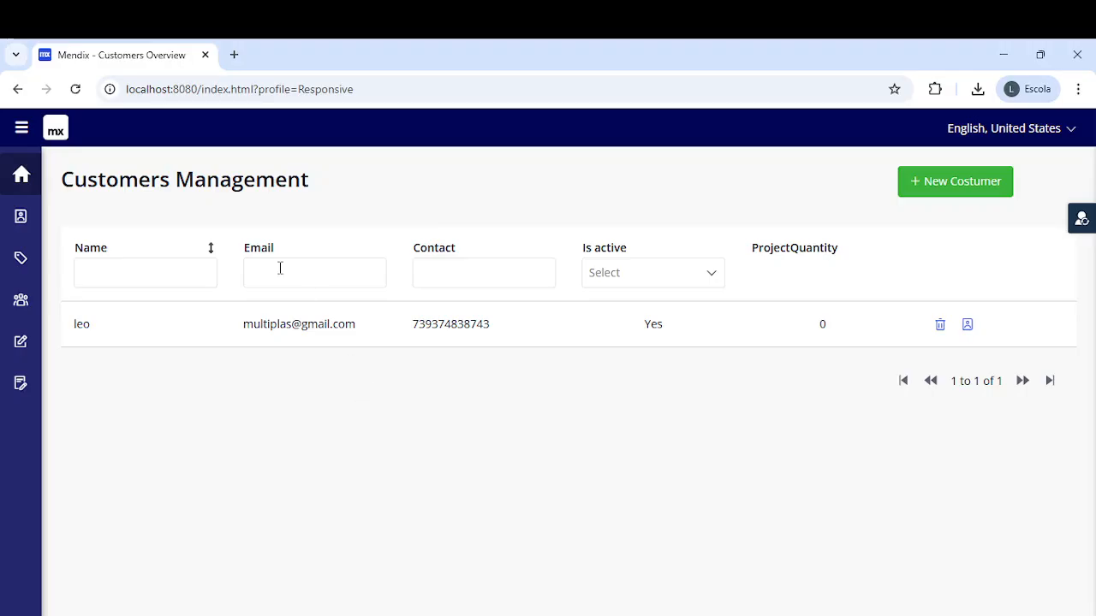
pyautogui.click(11, 182)
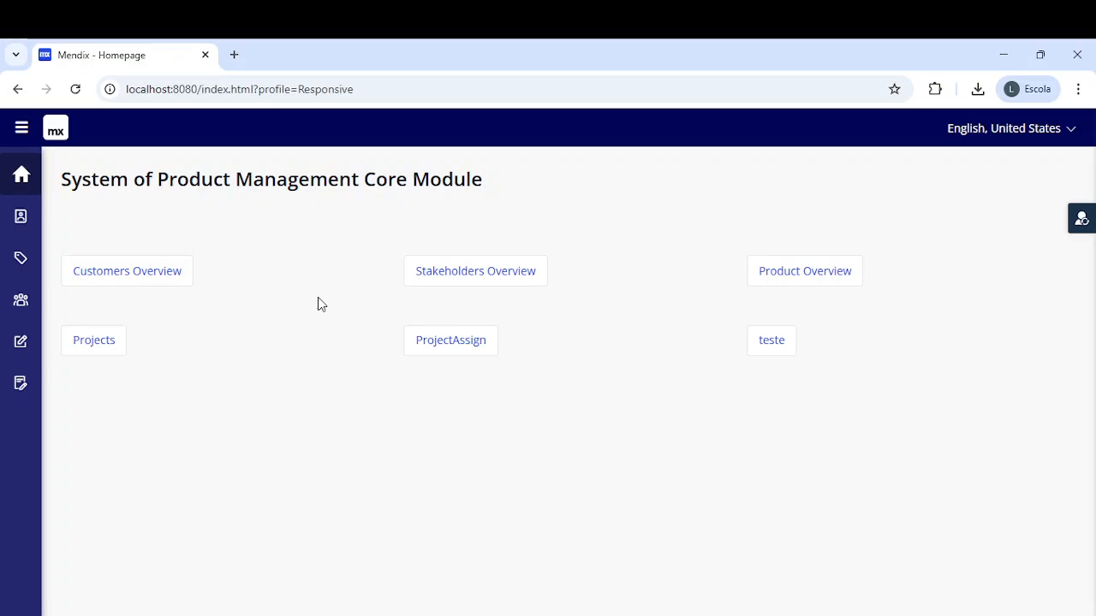
pyautogui.click(116, 276)
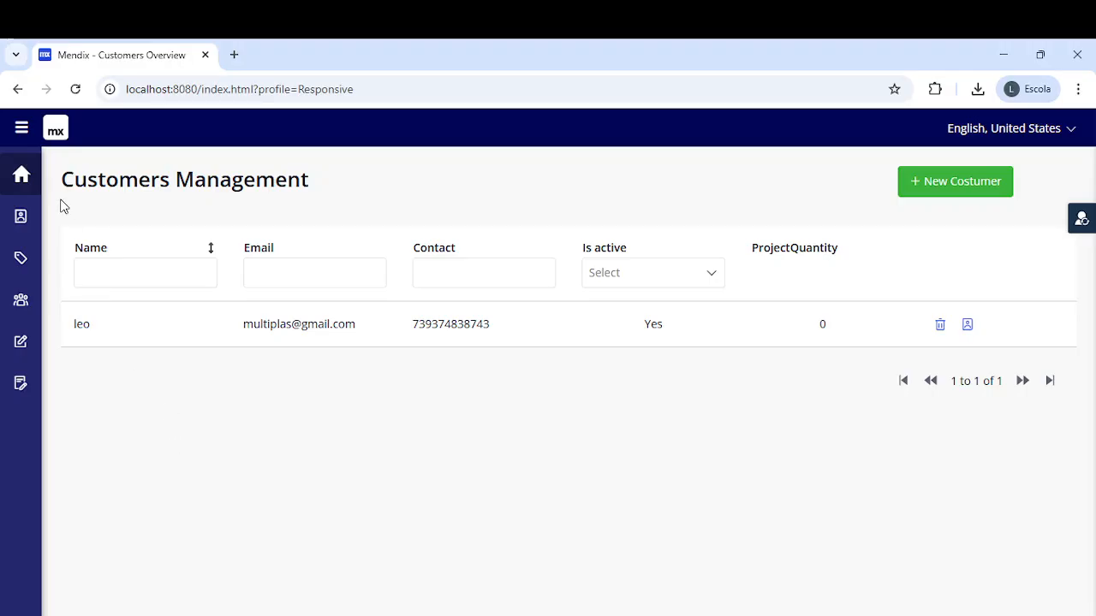
pyautogui.click(23, 177)
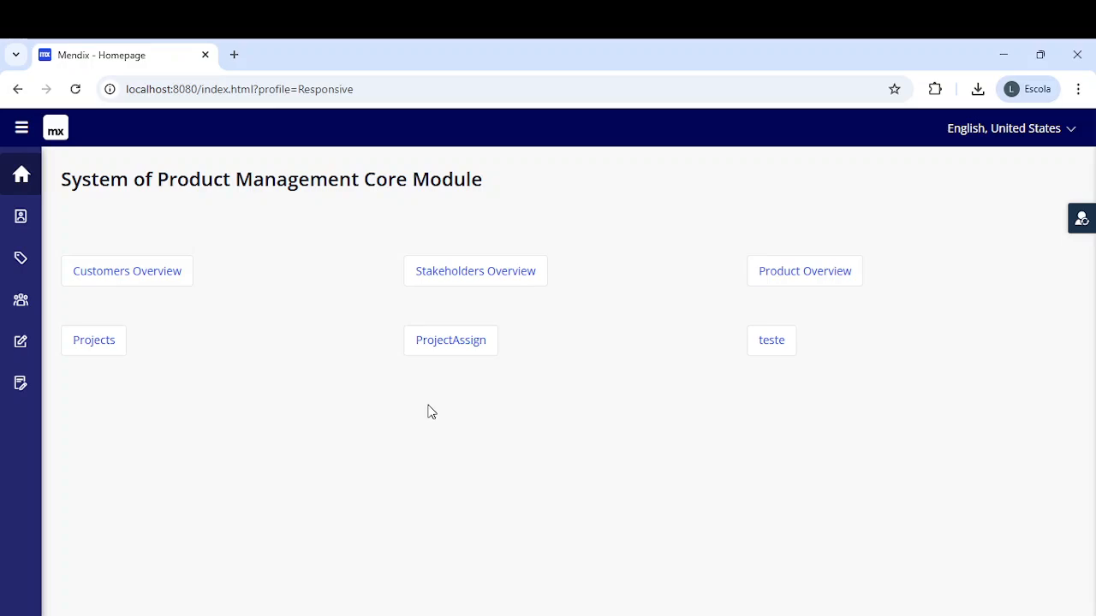
pyautogui.click(468, 269)
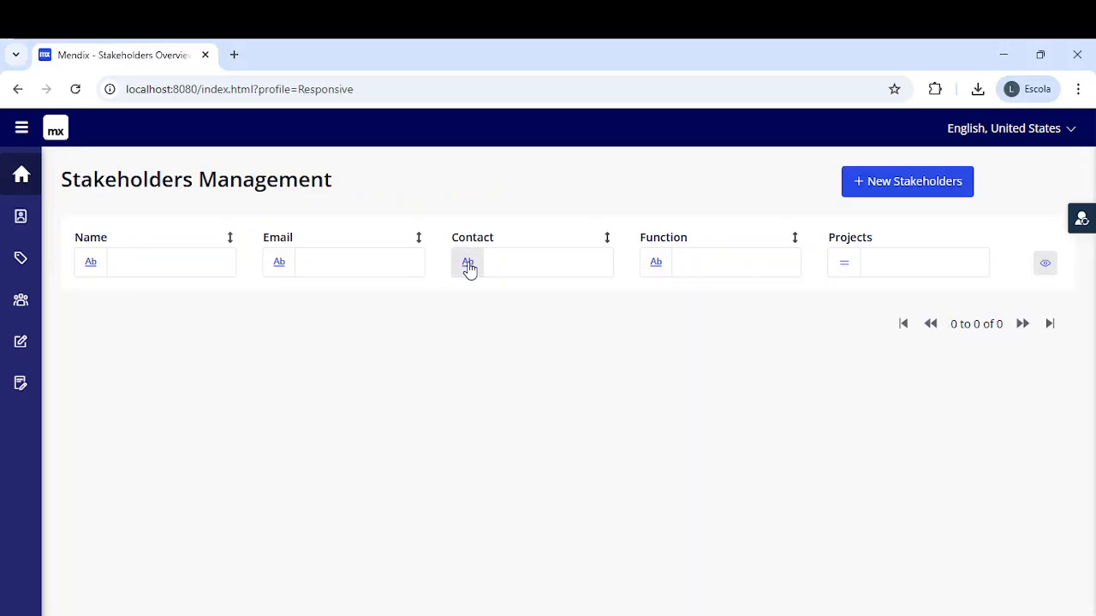
pyautogui.click(21, 175)
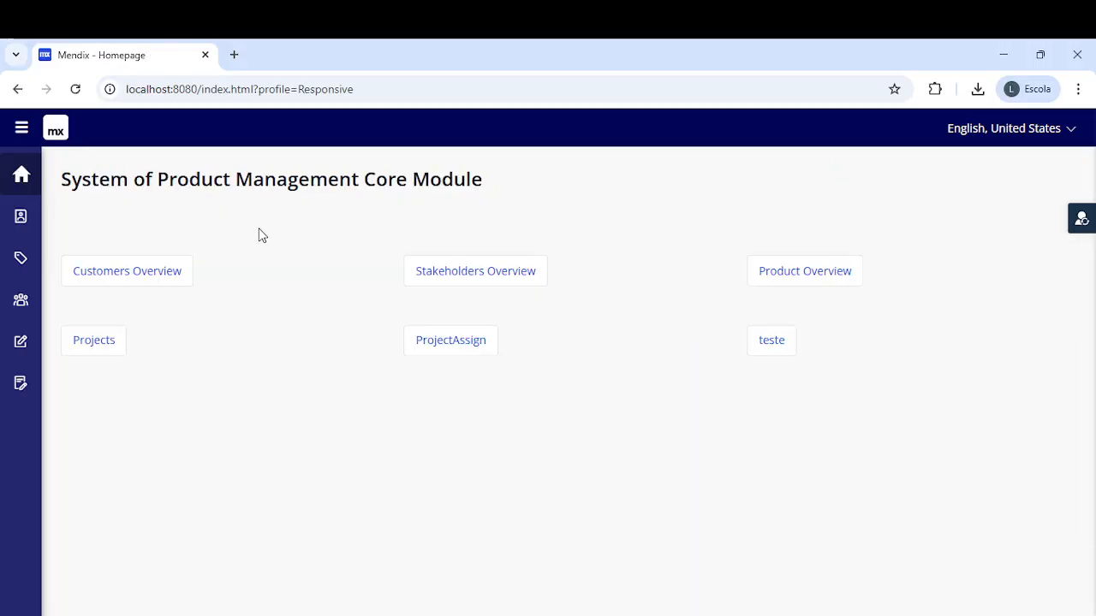